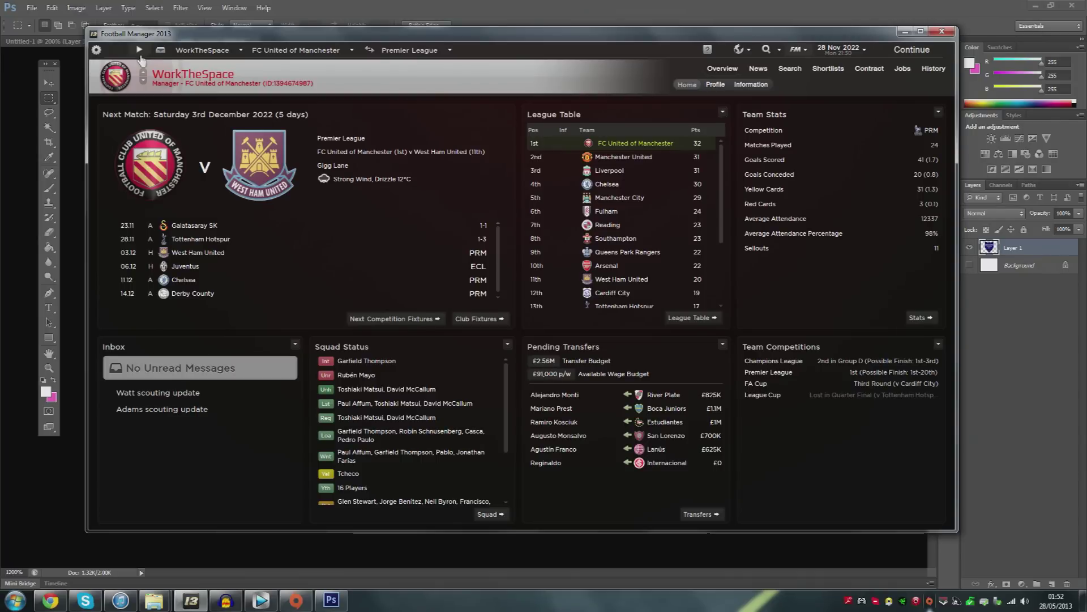
Search the game for 'Boston' and open the Boston Town club overview
{"action": "left_click", "coordinate": [139, 50]}
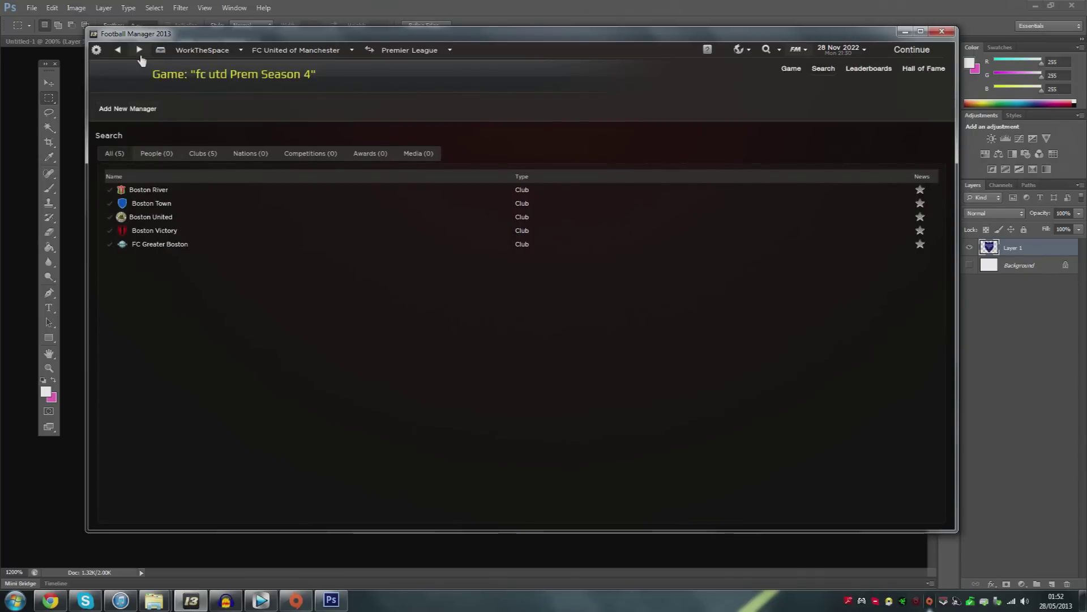
{"action": "left_click", "coordinate": [151, 204]}
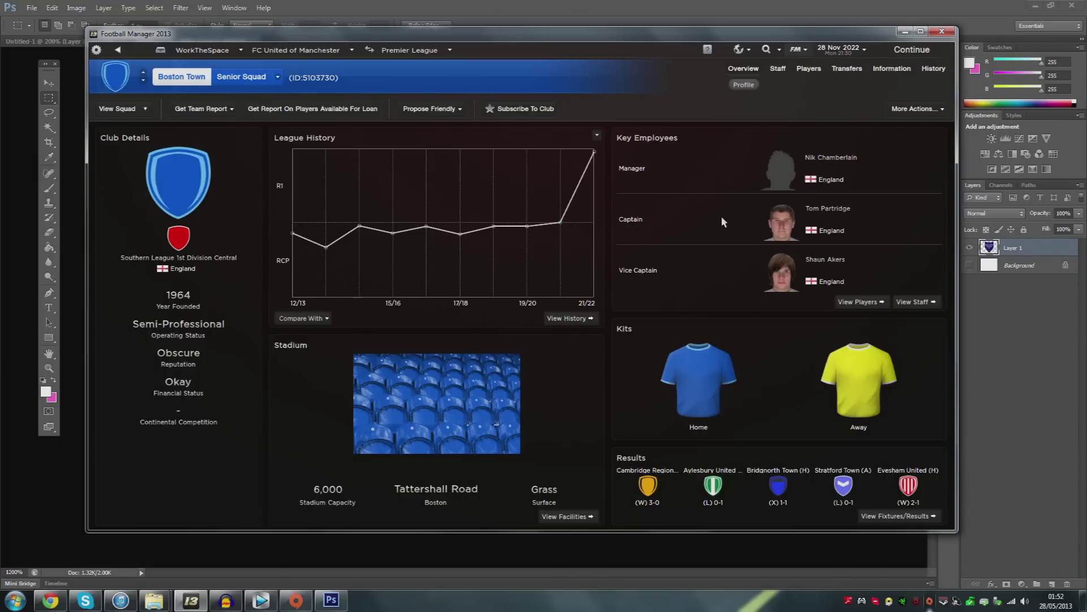
View the game's Interface preferences, then cancel without changes
{"action": "left_click", "coordinate": [797, 51]}
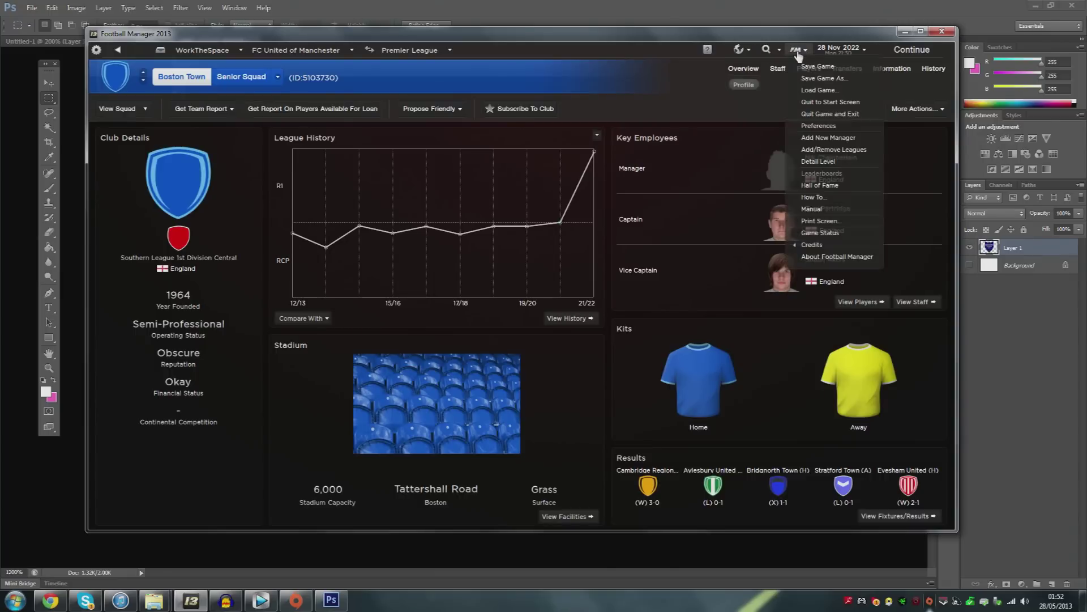
{"action": "left_click", "coordinate": [820, 125]}
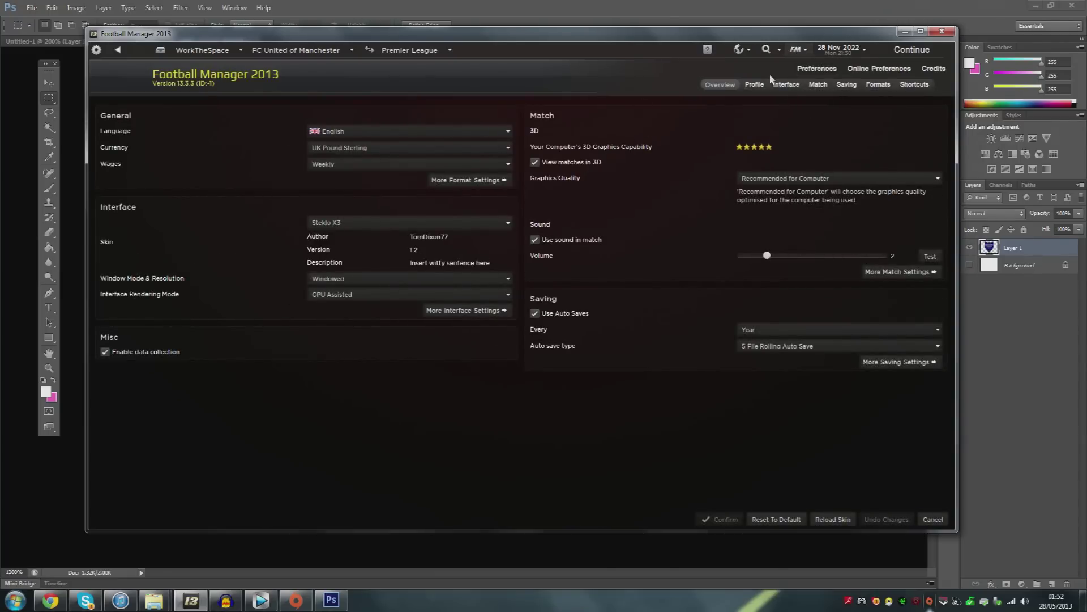
{"action": "left_click", "coordinate": [779, 86]}
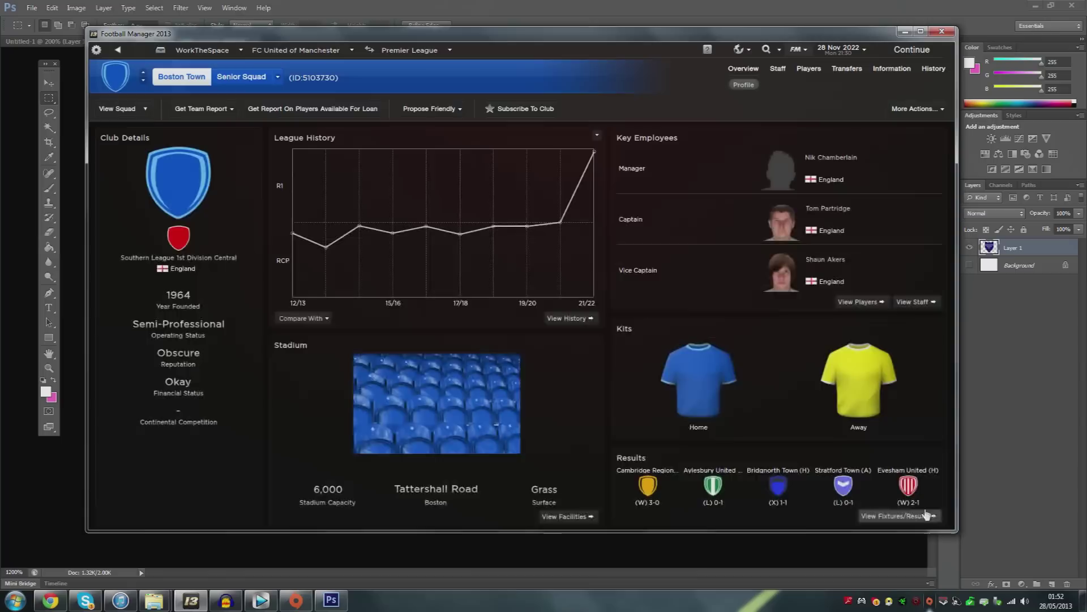
{"action": "left_click", "coordinate": [932, 519]}
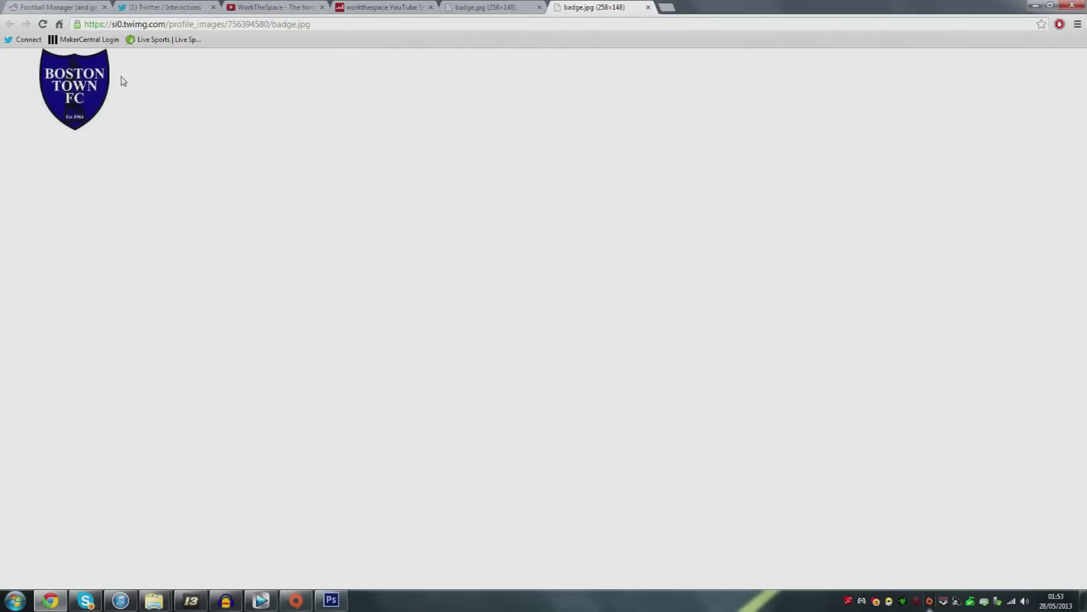
Copy the Boston Town FC badge image from Chrome for use in Photoshop
{"action": "right_click", "coordinate": [62, 72]}
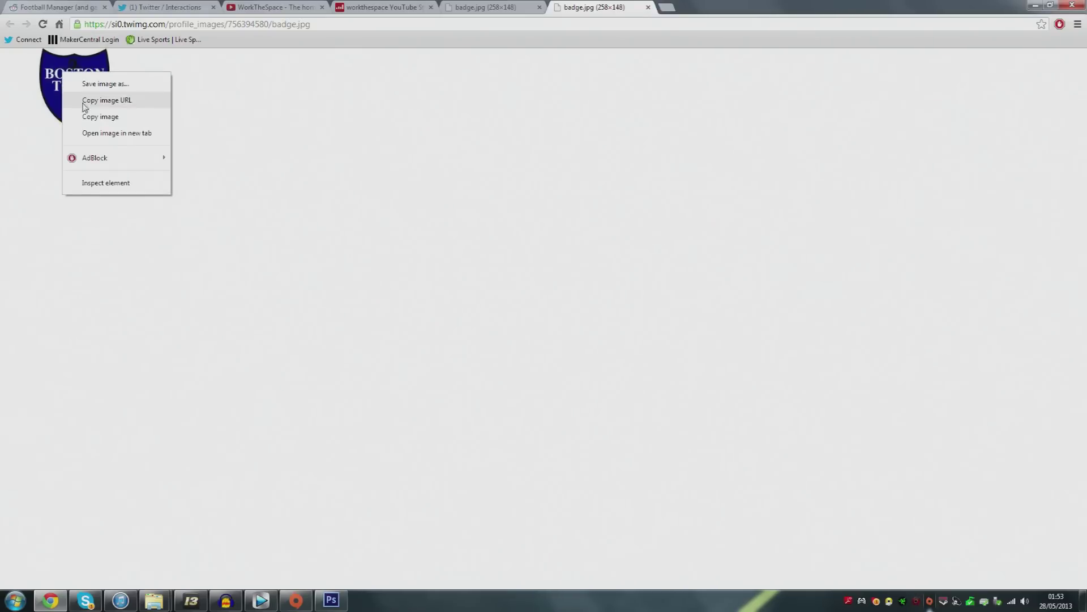
{"action": "left_click", "coordinate": [108, 115]}
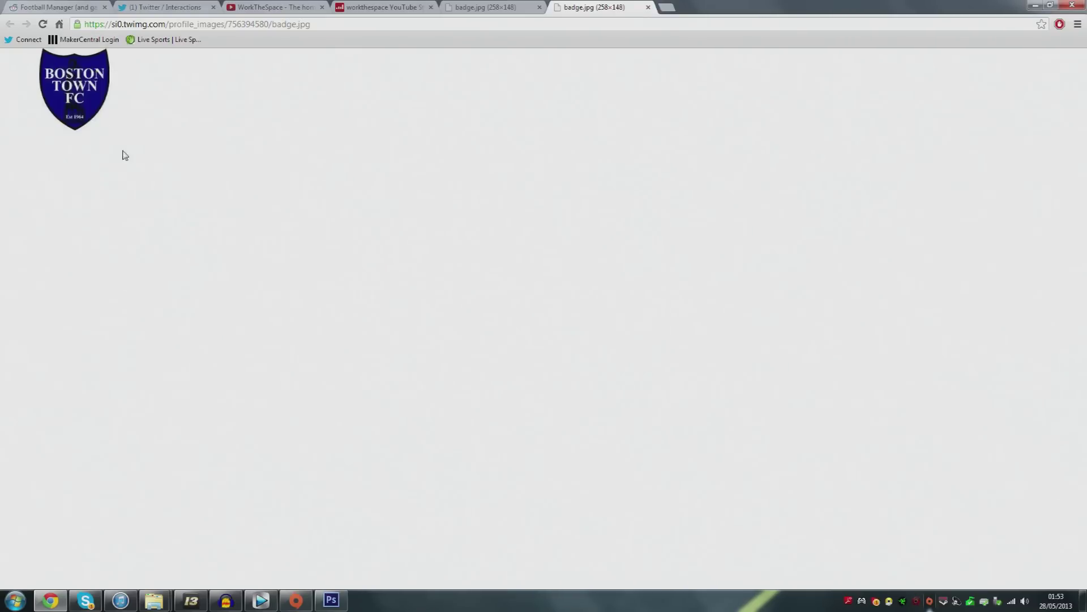
{"action": "left_click", "coordinate": [334, 605]}
Create a new 180 × 180 px document
{"action": "left_click", "coordinate": [31, 8]}
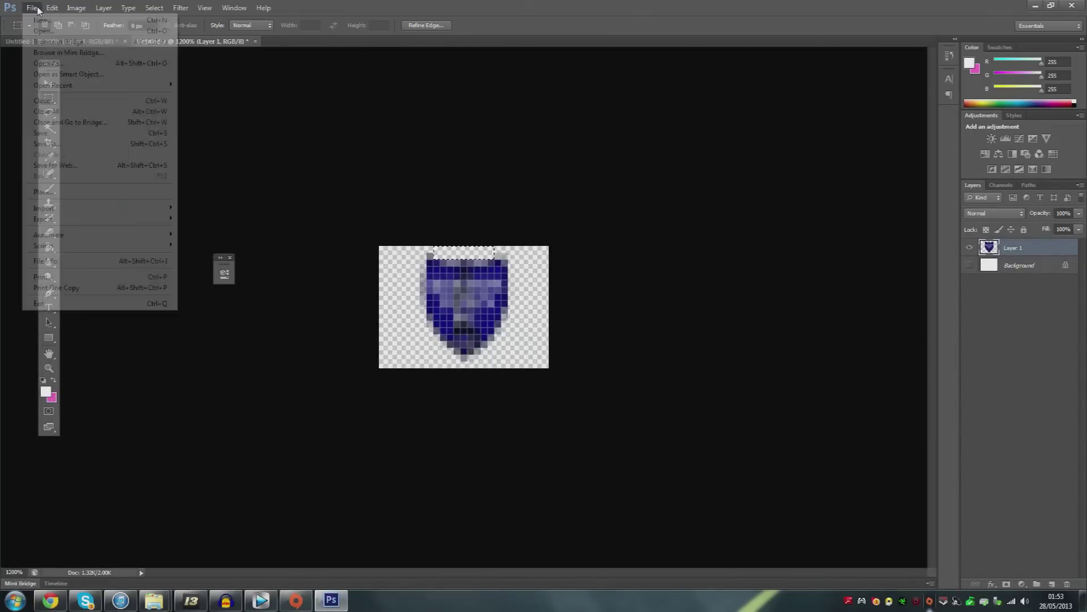
{"action": "left_click", "coordinate": [43, 18]}
{"action": "left_click", "coordinate": [31, 8]}
{"action": "left_click", "coordinate": [42, 20]}
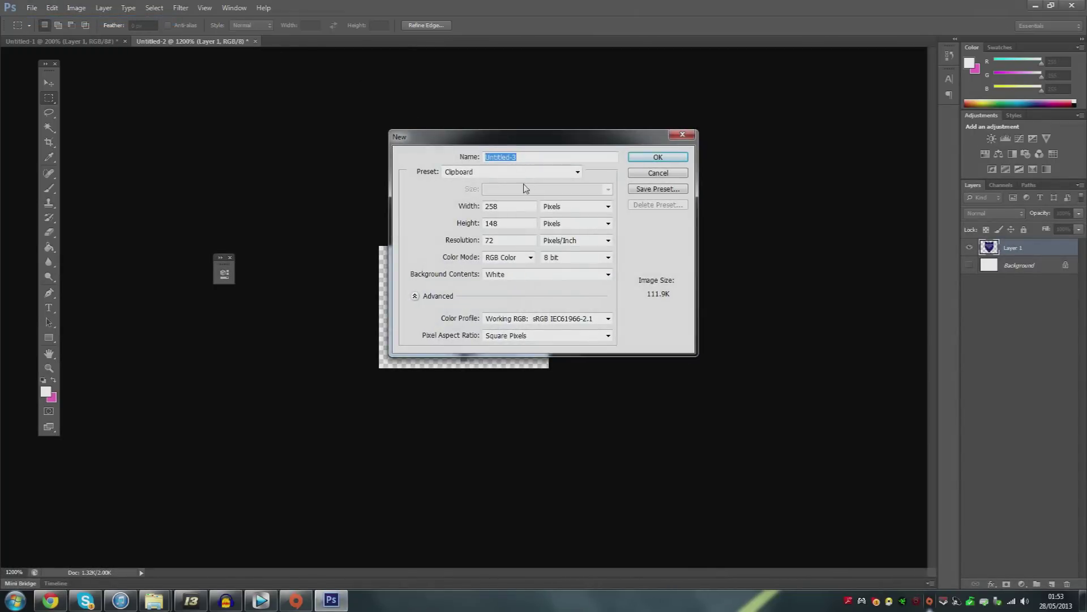
{"action": "left_click_drag", "start_coordinate": [502, 210], "coordinate": [494, 207]}
{"action": "key", "text": "BackSpace"}
{"action": "key", "text": "BackSpace"}
{"action": "type", "text": "43"}
{"action": "left_click", "coordinate": [478, 208]}
{"action": "type", "text": "1"}
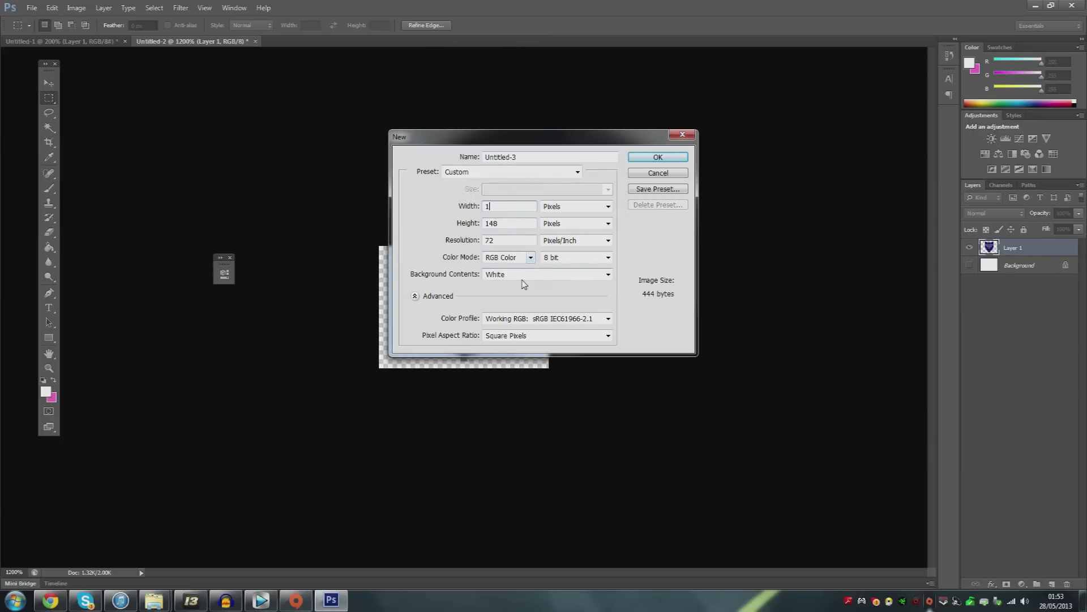
{"action": "type", "text": "80"}
{"action": "key", "text": "Tab"}
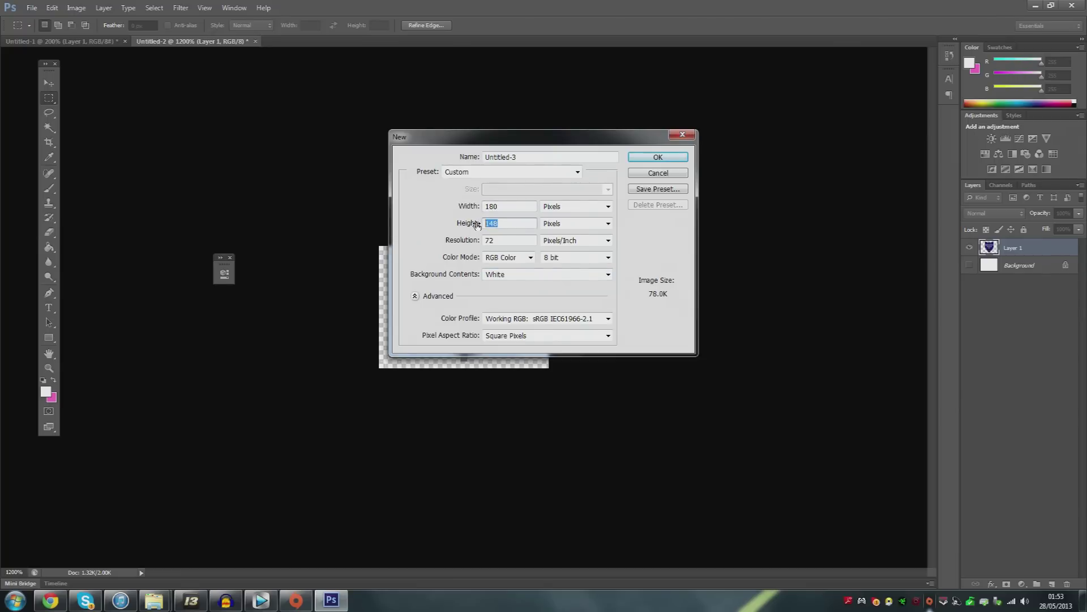
{"action": "type", "text": "18"}
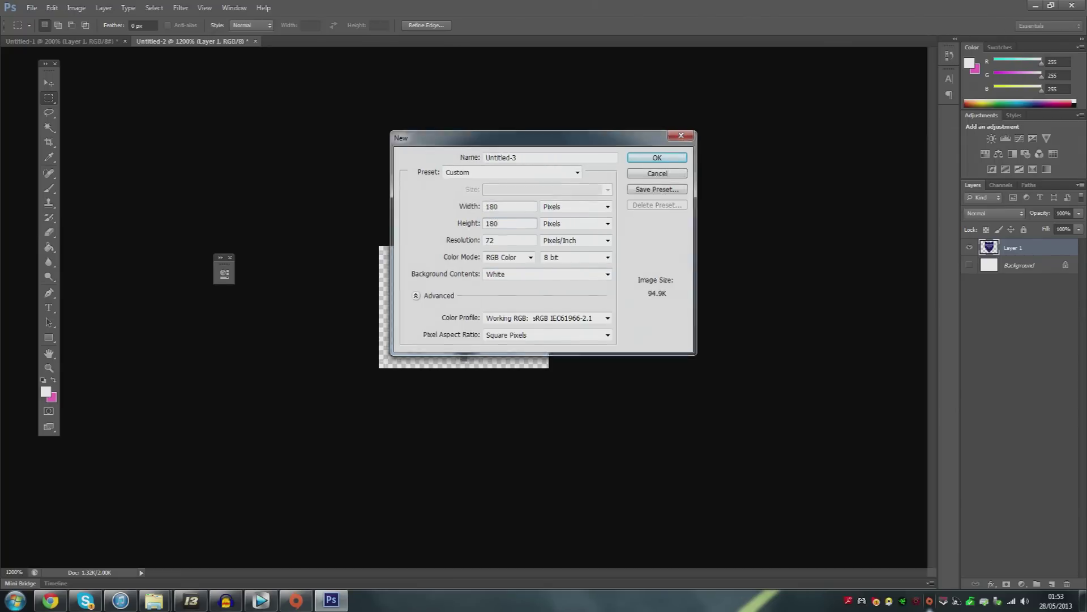
{"action": "key", "text": "Return"}
Paste the Boston Town FC crest, centre it, and hide the white Background layer
{"action": "left_click", "coordinate": [51, 9]}
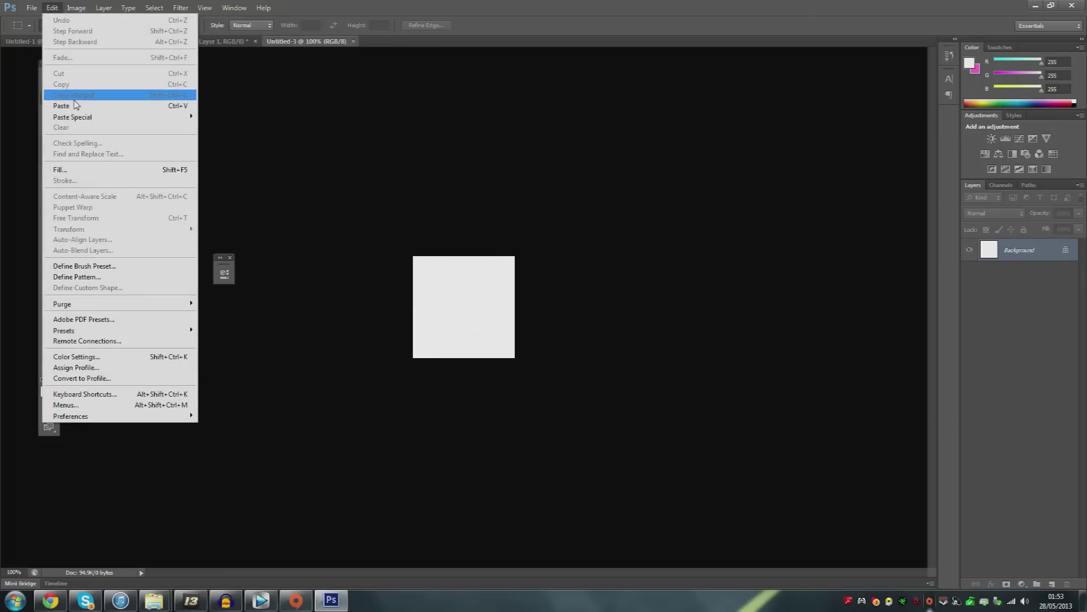
{"action": "left_click", "coordinate": [71, 100]}
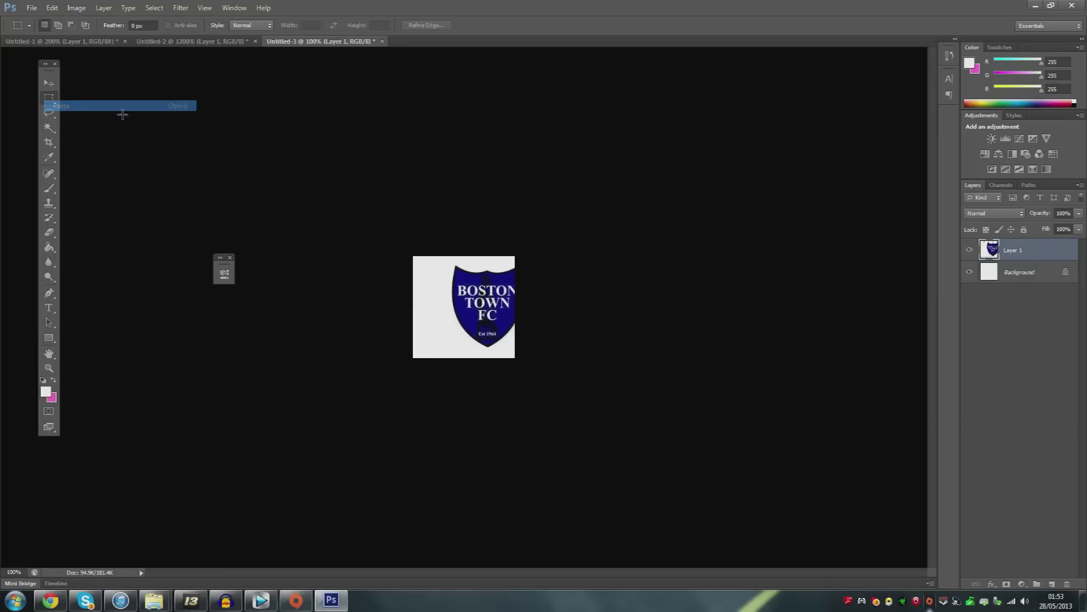
{"action": "left_click", "coordinate": [49, 82]}
{"action": "left_click_drag", "start_coordinate": [482, 300], "coordinate": [457, 305]}
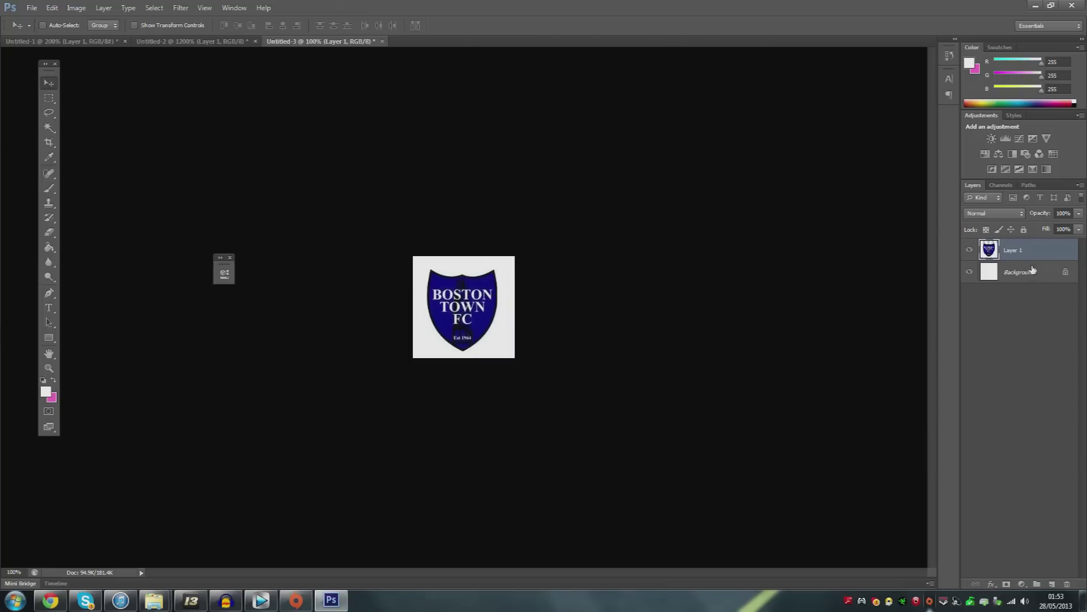
{"action": "left_click", "coordinate": [969, 273]}
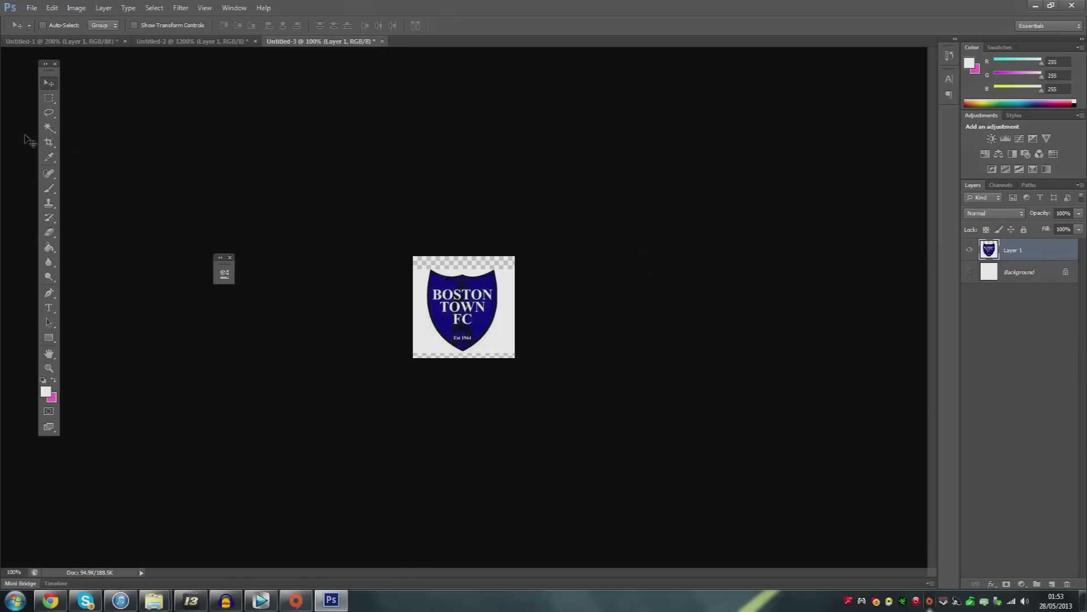
{"action": "left_click", "coordinate": [49, 127]}
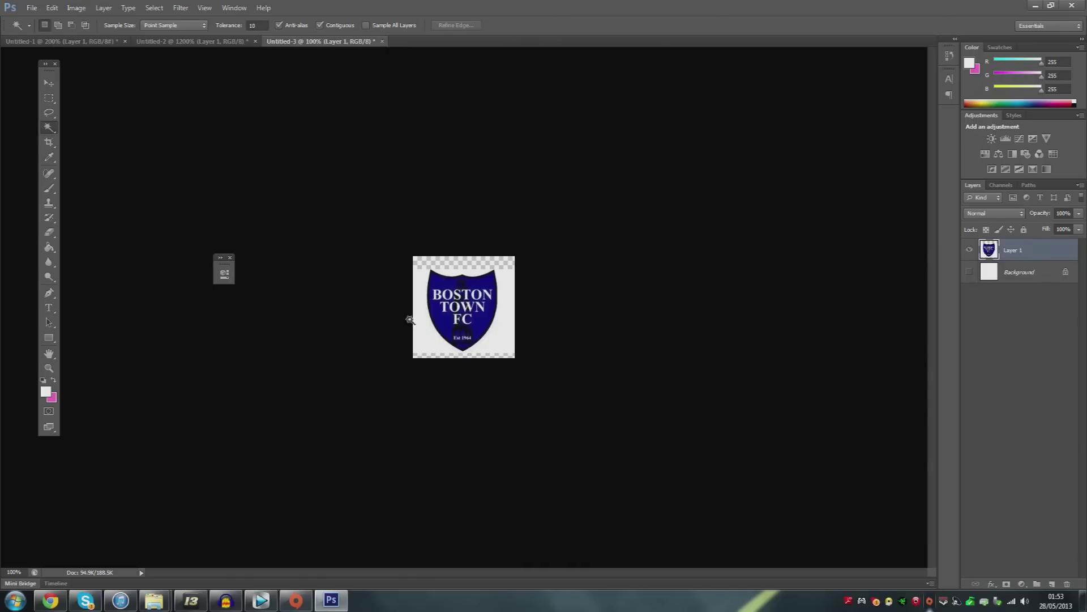
Delete the white area at the shield's top and its white surround with the Magic Wand
{"action": "left_click", "coordinate": [449, 270]}
{"action": "left_click", "coordinate": [423, 335]}
{"action": "key", "text": "Delete"}
{"action": "key", "text": "ctrl+d"}
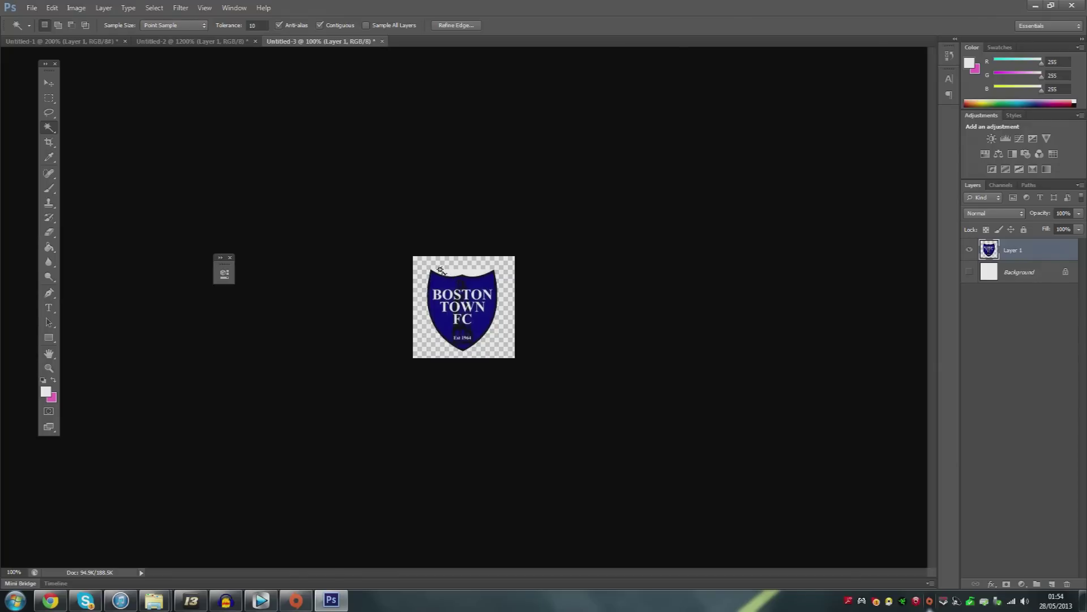
Zoom in, erase the leftover white patches along the crest's top edge, and deselect
{"action": "left_click", "coordinate": [460, 277]}
{"action": "key", "text": "ctrl+plus"}
{"action": "key", "text": "ctrl+plus"}
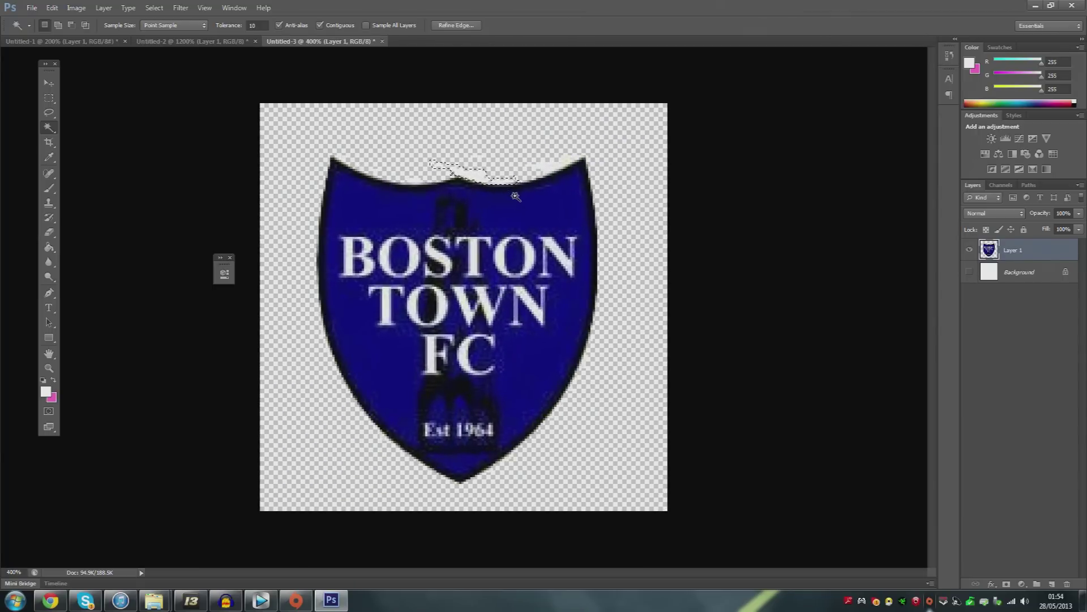
{"action": "key", "text": "Delete"}
{"action": "left_click", "coordinate": [555, 165]}
{"action": "key", "text": "Delete"}
{"action": "left_click", "coordinate": [568, 160]}
{"action": "key", "text": "Delete"}
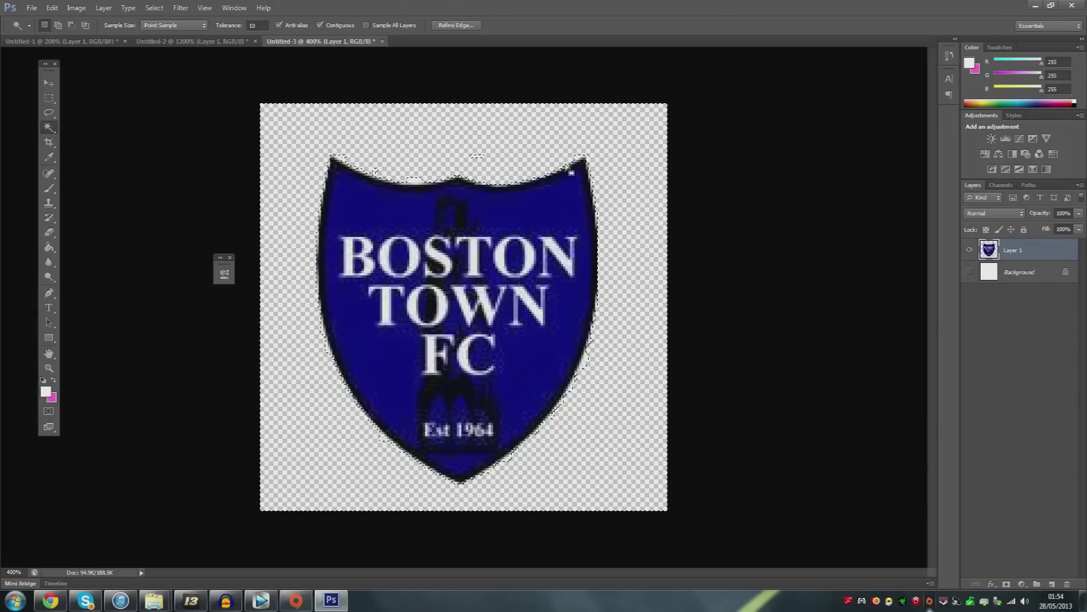
{"action": "left_click", "coordinate": [477, 157]}
{"action": "key", "text": "Delete"}
{"action": "left_click", "coordinate": [422, 180]}
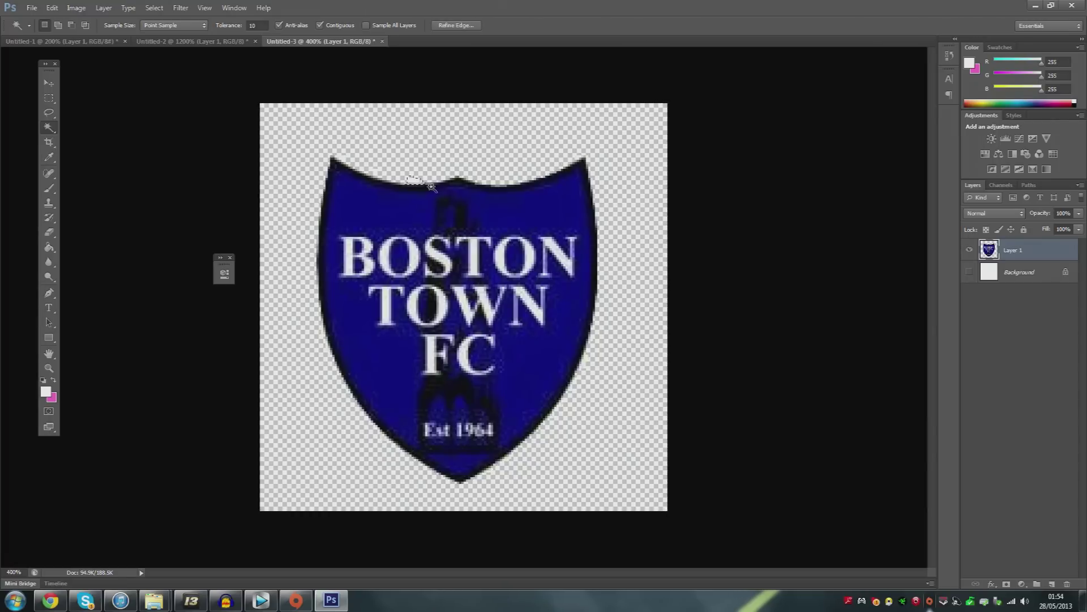
{"action": "right_click", "coordinate": [425, 174]}
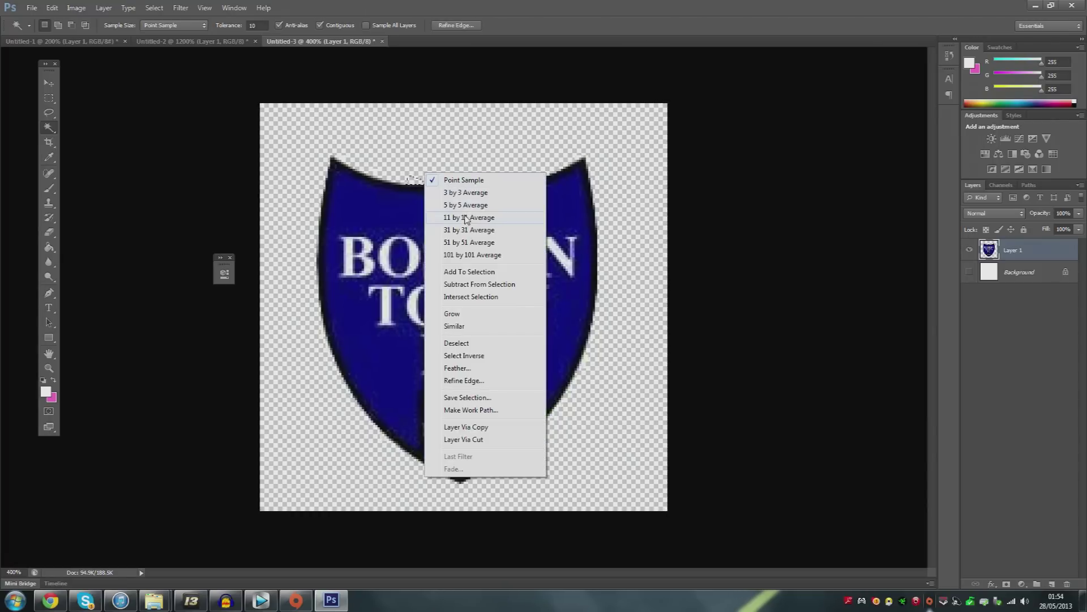
{"action": "left_click", "coordinate": [467, 342]}
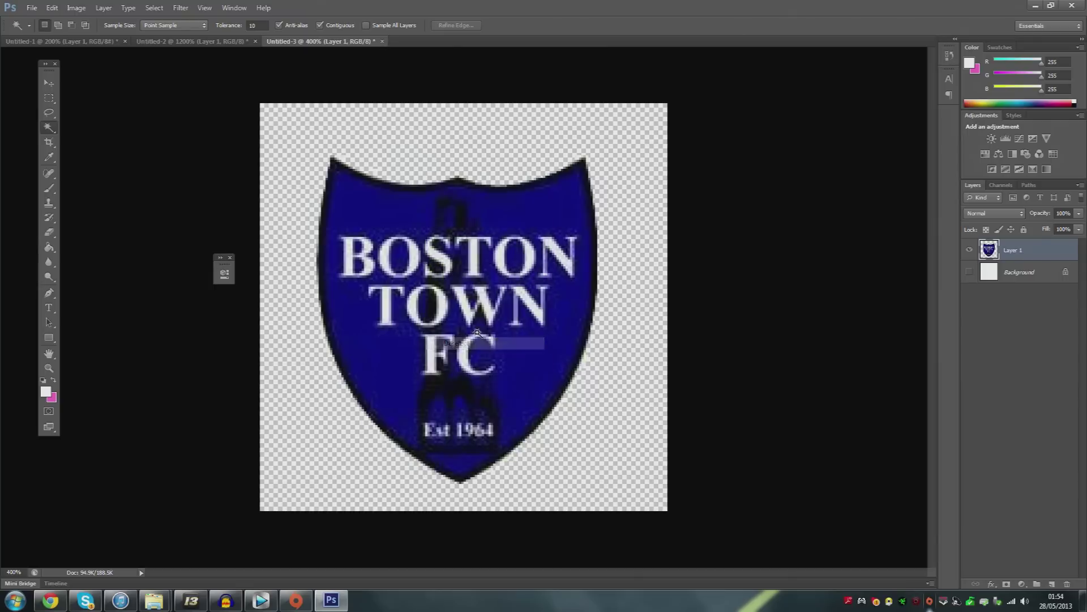
{"action": "left_click", "coordinate": [50, 44]}
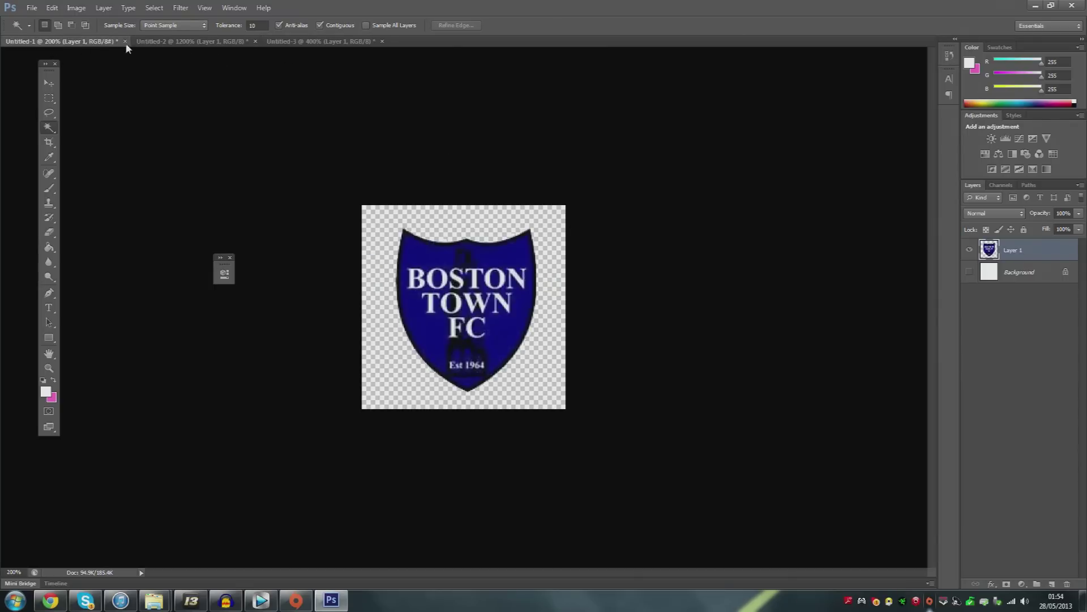
{"action": "left_click", "coordinate": [177, 45]}
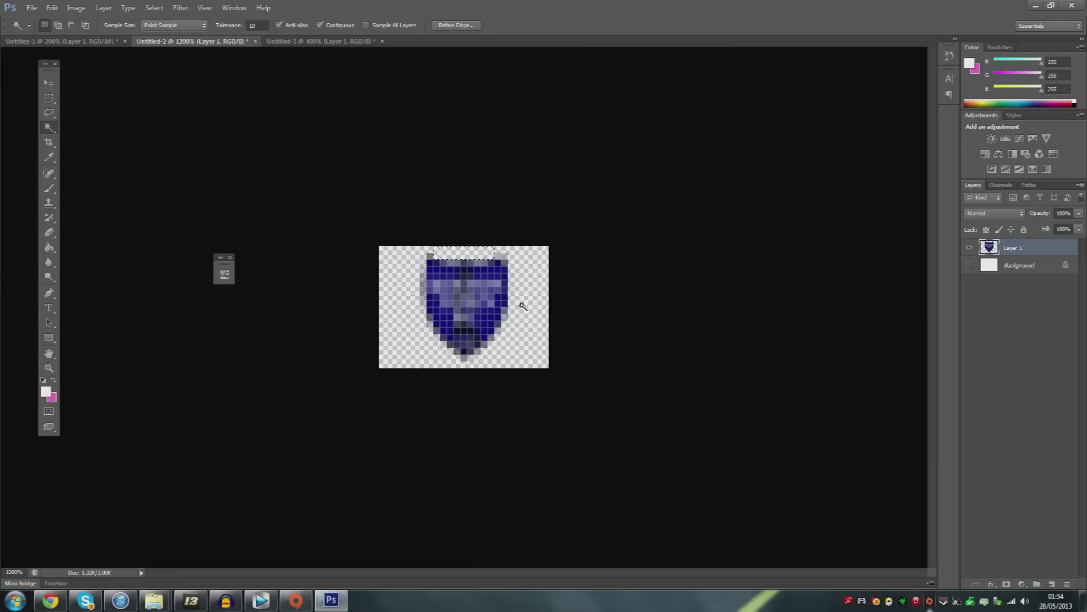
{"action": "key", "text": "ctrl+minus"}
{"action": "key", "text": "ctrl+minus"}
{"action": "key", "text": "ctrl+minus"}
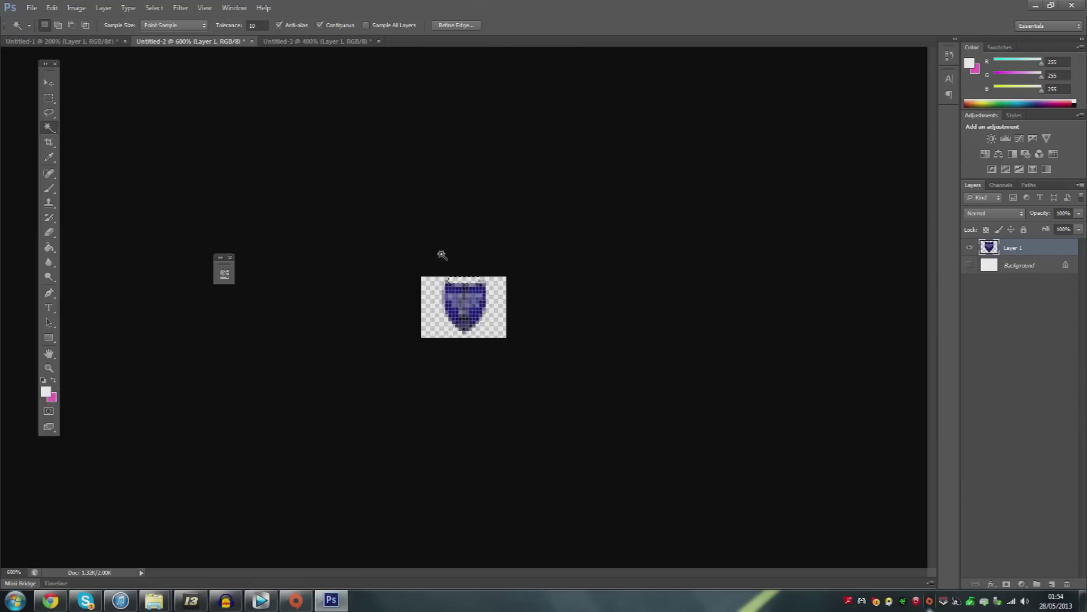
{"action": "left_click", "coordinate": [71, 45]}
{"action": "left_click", "coordinate": [33, 8]}
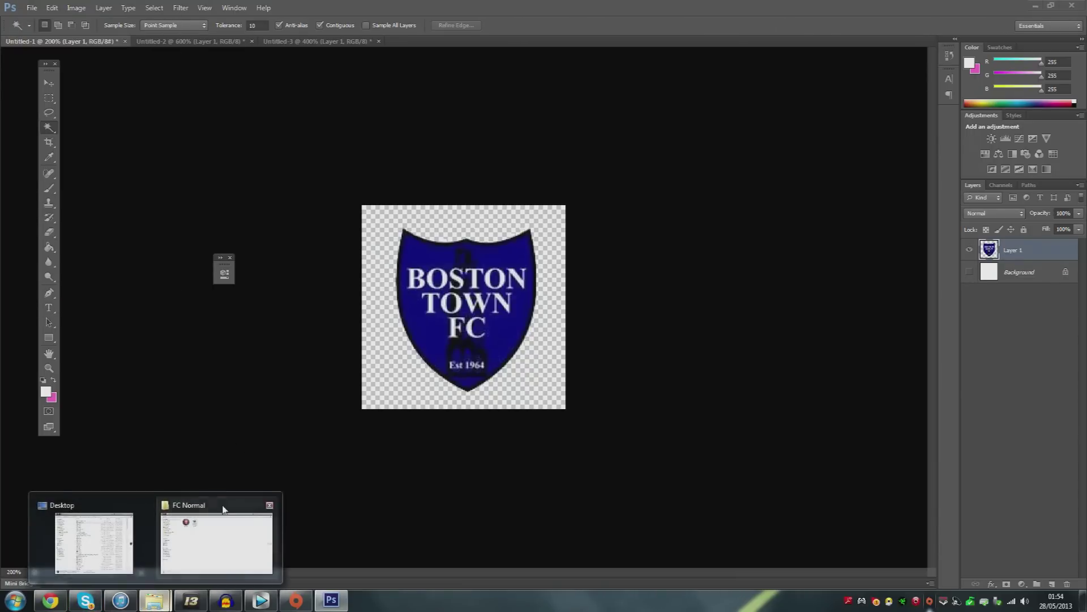
Select the Boston-Town and Boston-town-icon PNGs on the Desktop and copy them
{"action": "left_click", "coordinate": [130, 501]}
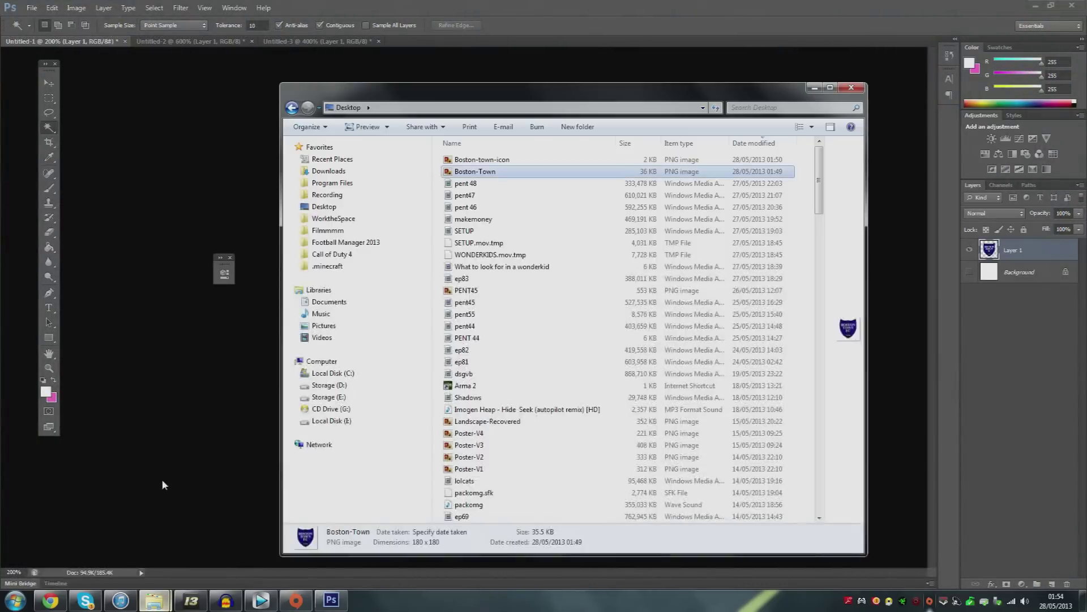
{"action": "left_click", "coordinate": [497, 161]}
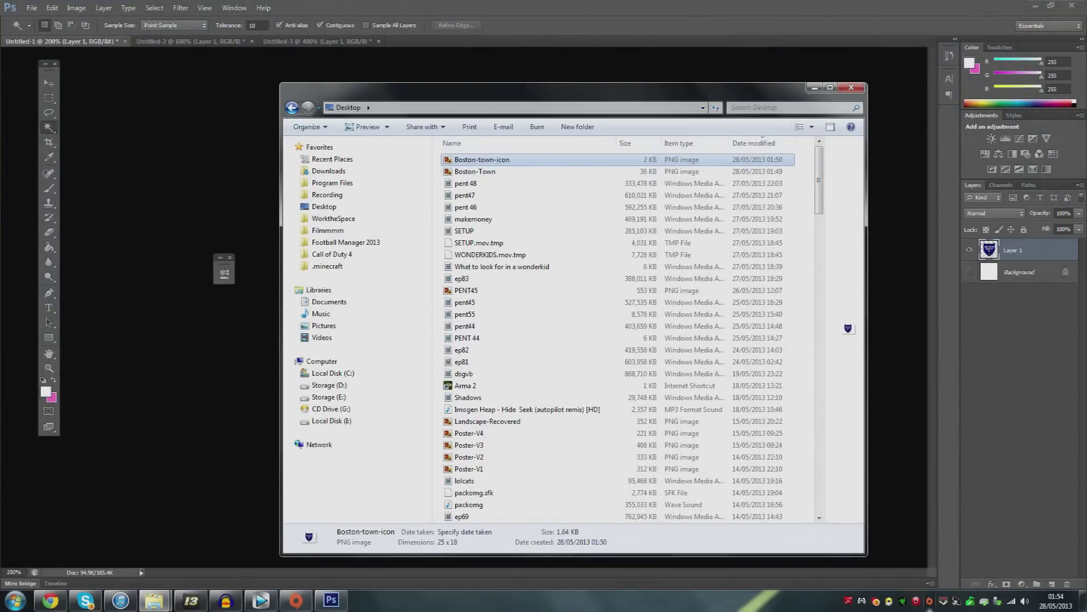
{"action": "left_click_drag", "start_coordinate": [566, 91], "coordinate": [371, 60]}
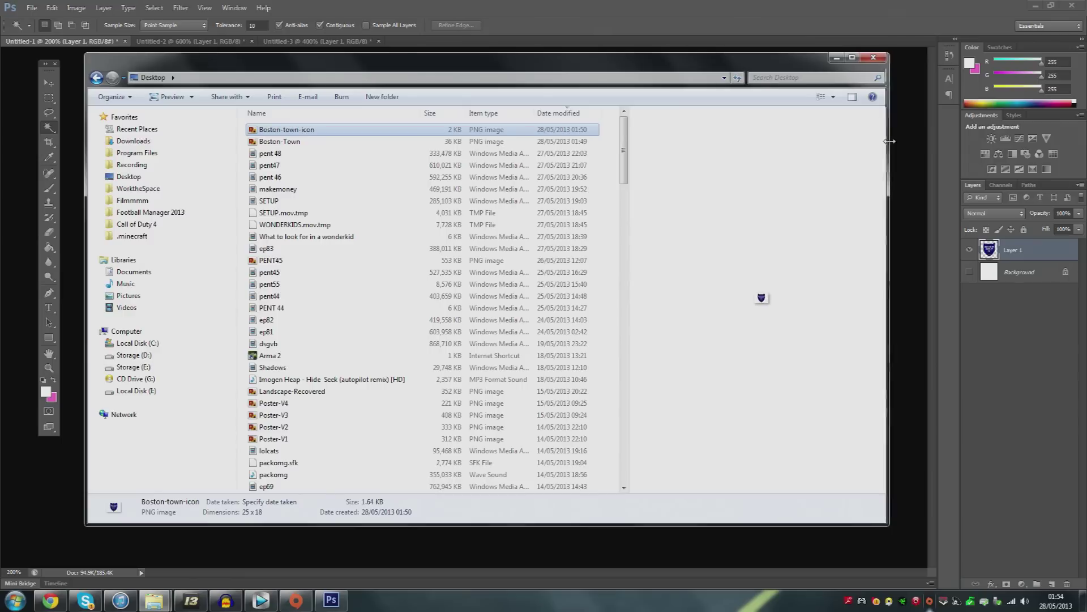
{"action": "left_click_drag", "start_coordinate": [889, 141], "coordinate": [906, 141]}
{"action": "left_click", "coordinate": [315, 141]}
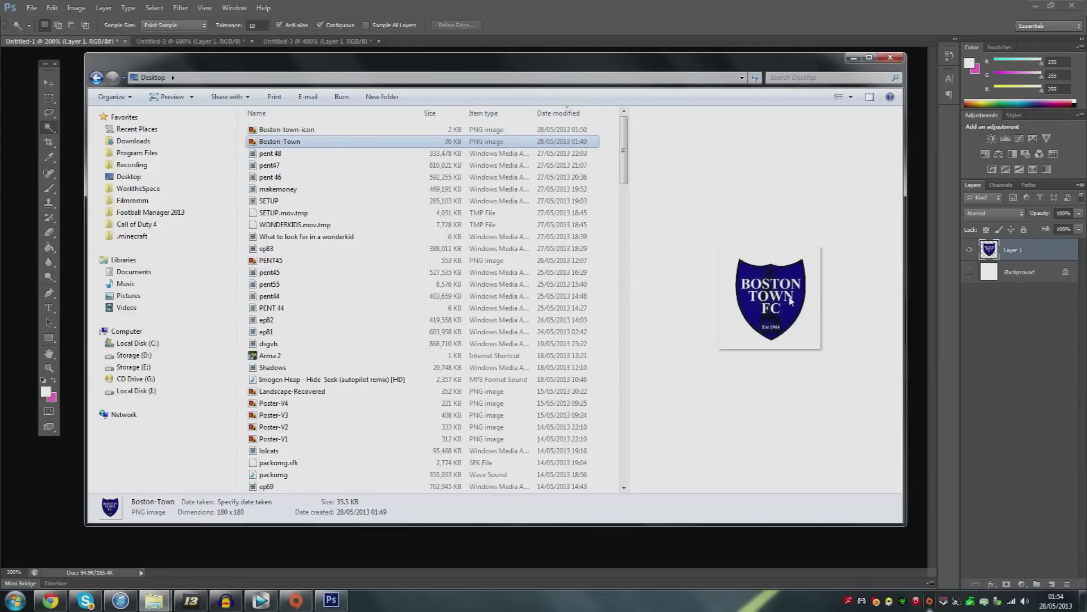
{"action": "left_click", "coordinate": [286, 130], "text": "ctrl"}
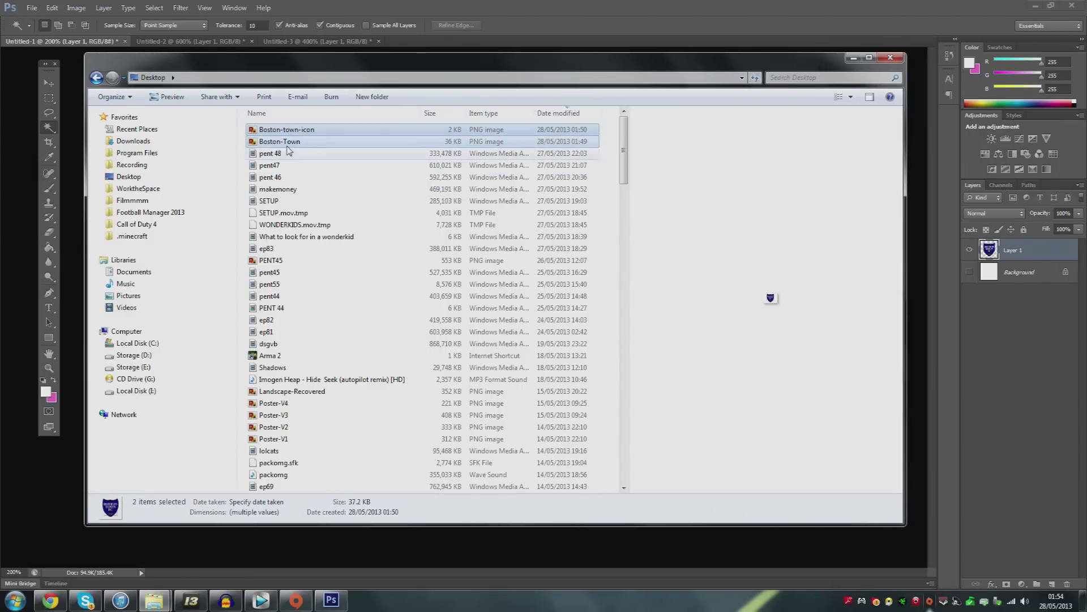
{"action": "right_click", "coordinate": [297, 142]}
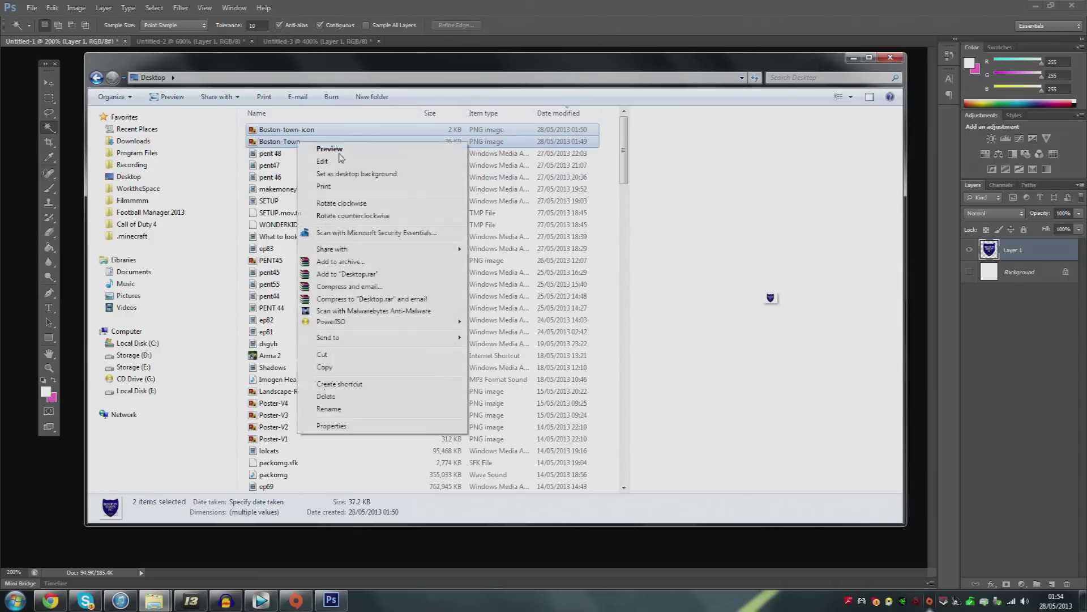
{"action": "left_click", "coordinate": [338, 373]}
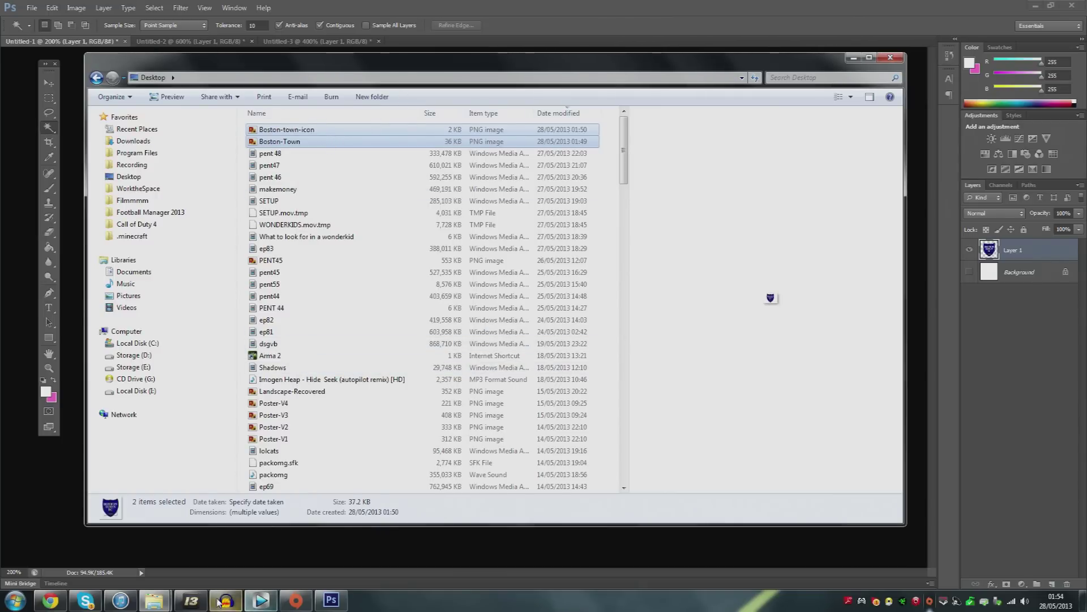
{"action": "mouse_move", "coordinate": [153, 604]}
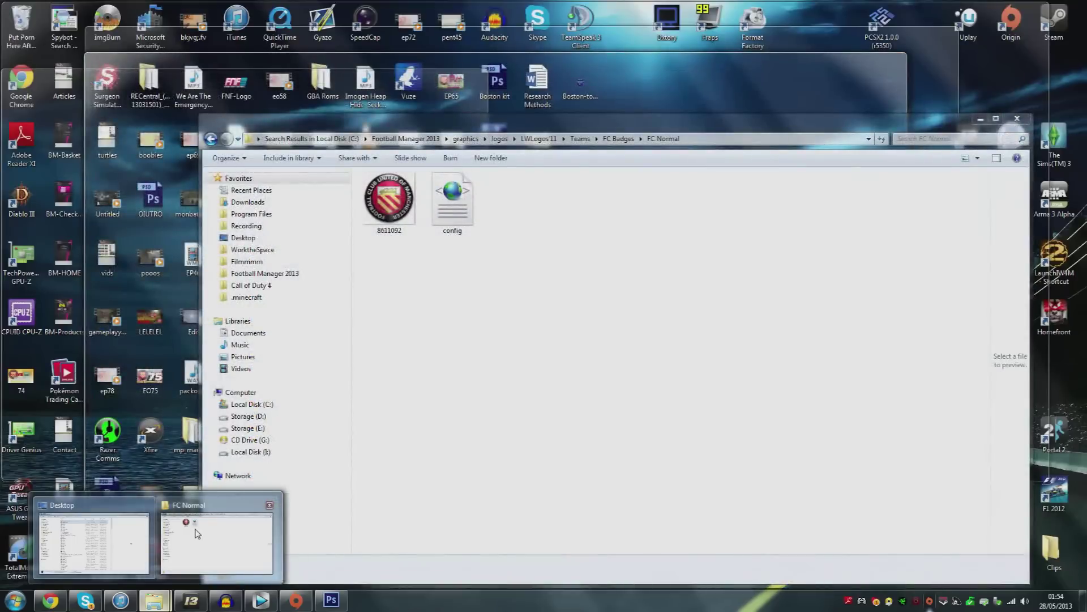
Navigate to the Football Manager 2013 graphics\logos folder
{"action": "left_click", "coordinate": [215, 541]}
{"action": "left_click", "coordinate": [469, 141]}
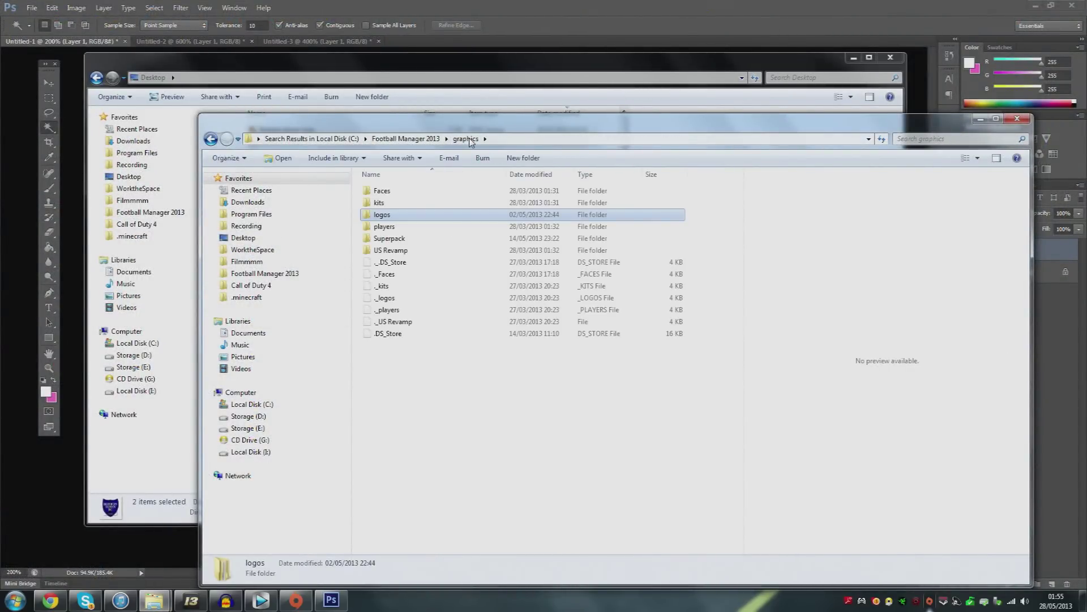
{"action": "left_click", "coordinate": [413, 138]}
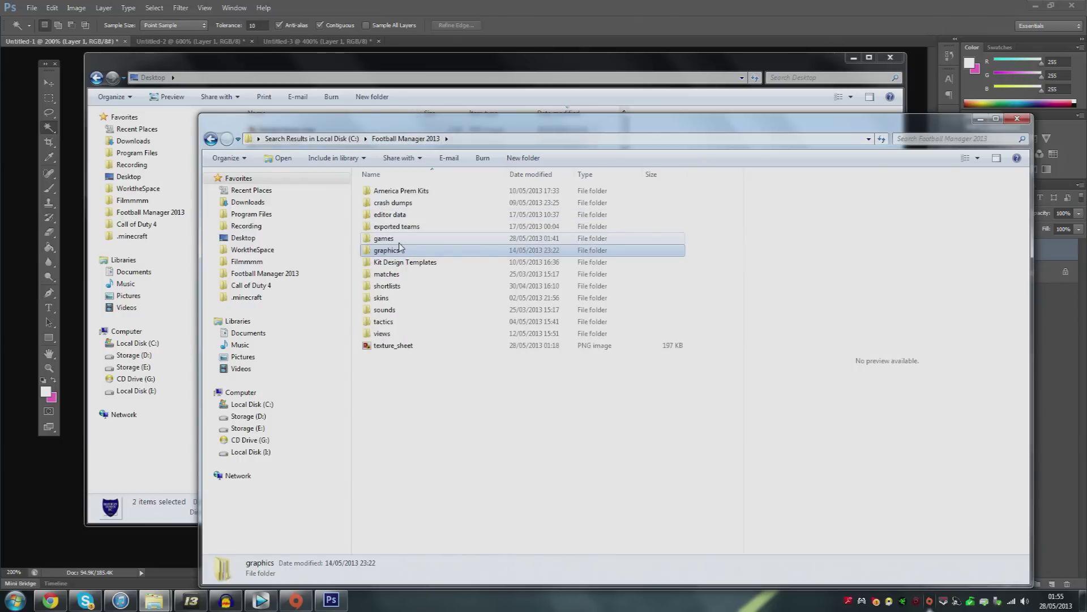
{"action": "mouse_move", "coordinate": [398, 252]}
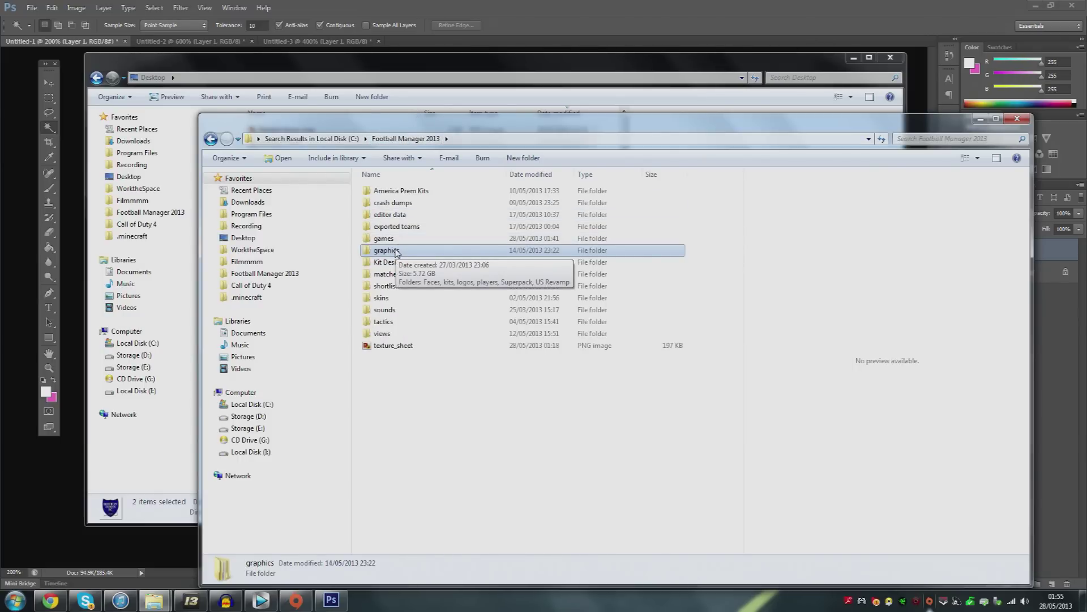
{"action": "double_click", "coordinate": [402, 252]}
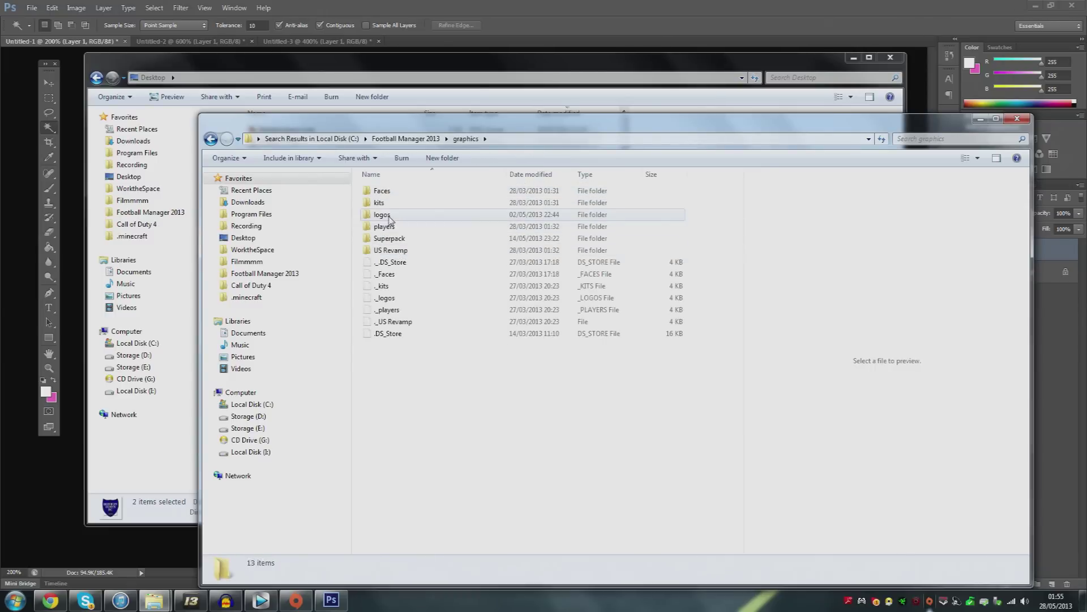
{"action": "mouse_move", "coordinate": [390, 219]}
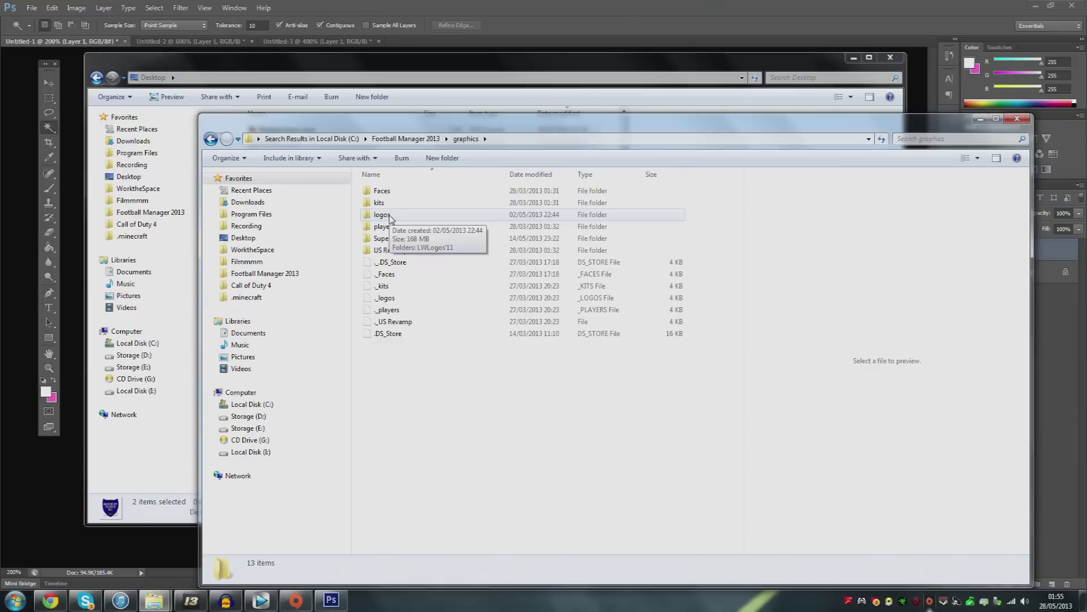
{"action": "double_click", "coordinate": [390, 219]}
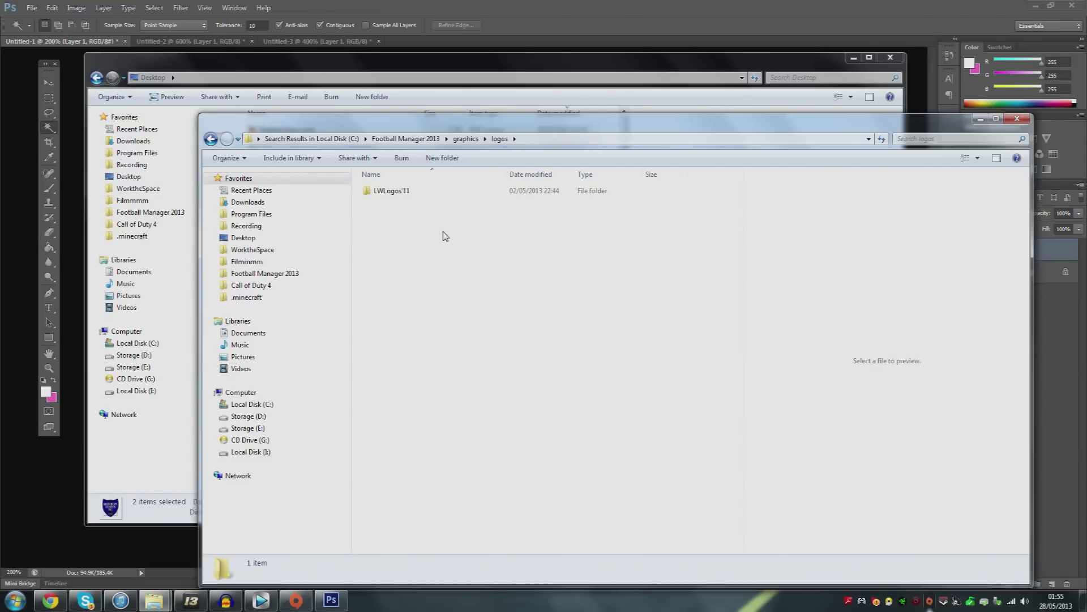
Create a folder named 'Boston Town' in logos and open it
{"action": "right_click", "coordinate": [405, 239]}
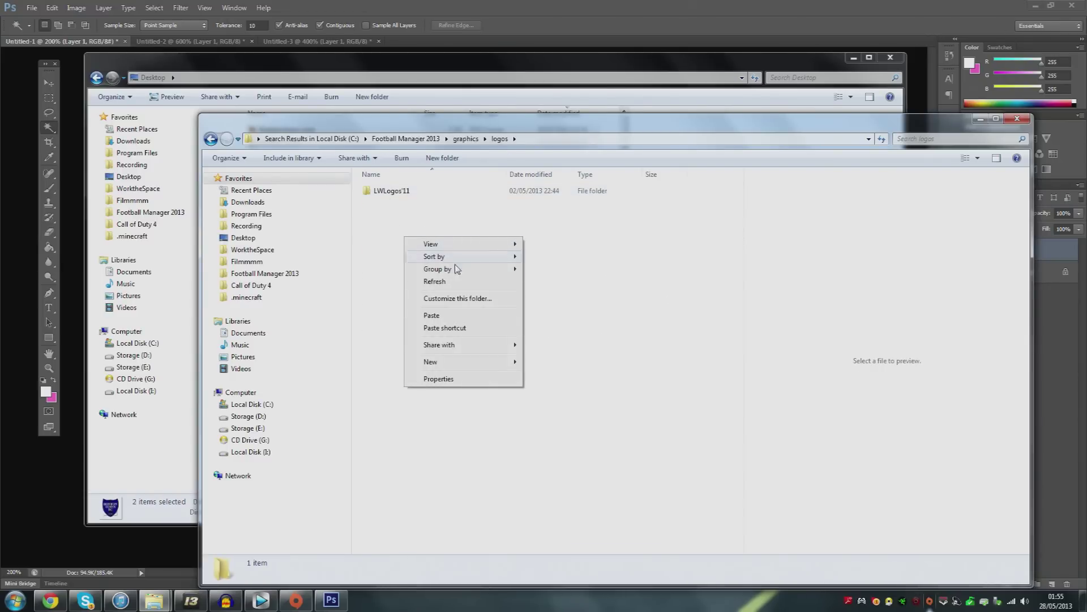
{"action": "left_click", "coordinate": [535, 363]}
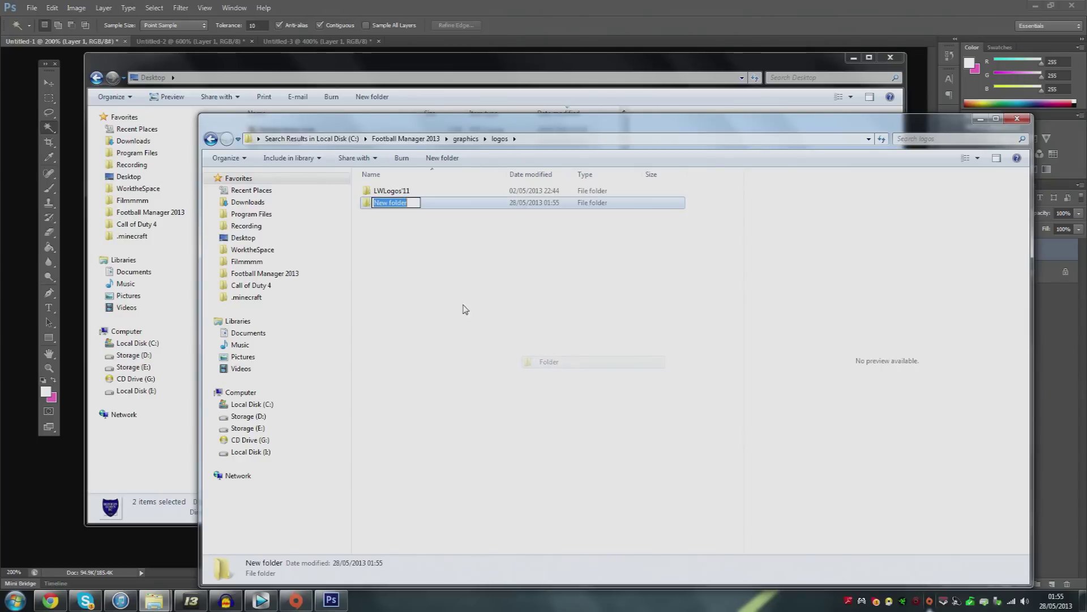
{"action": "type", "text": "B"}
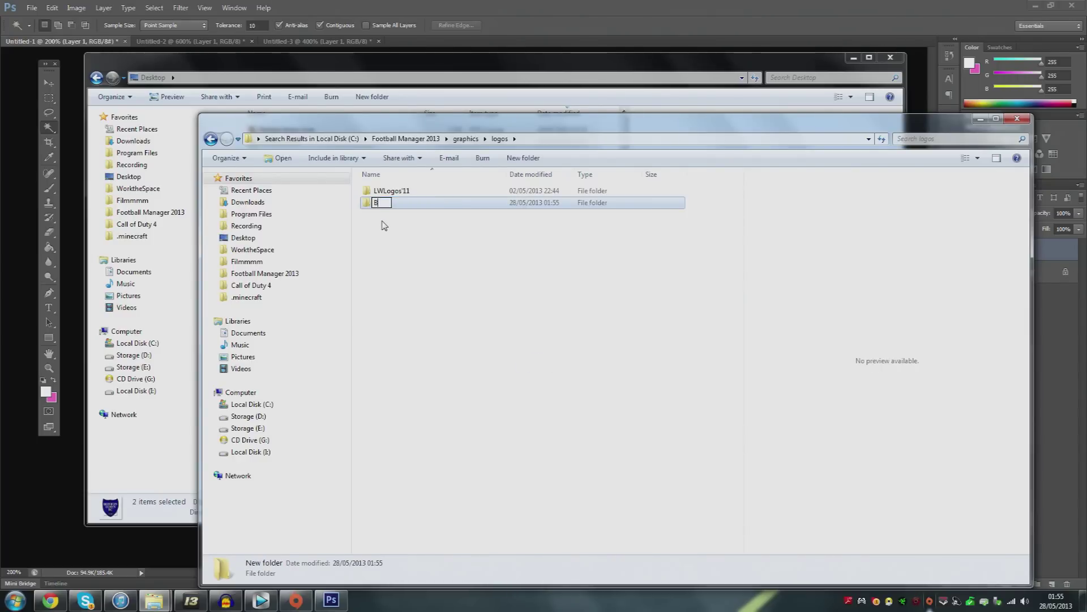
{"action": "type", "text": "oston Town"}
{"action": "key", "text": "Return"}
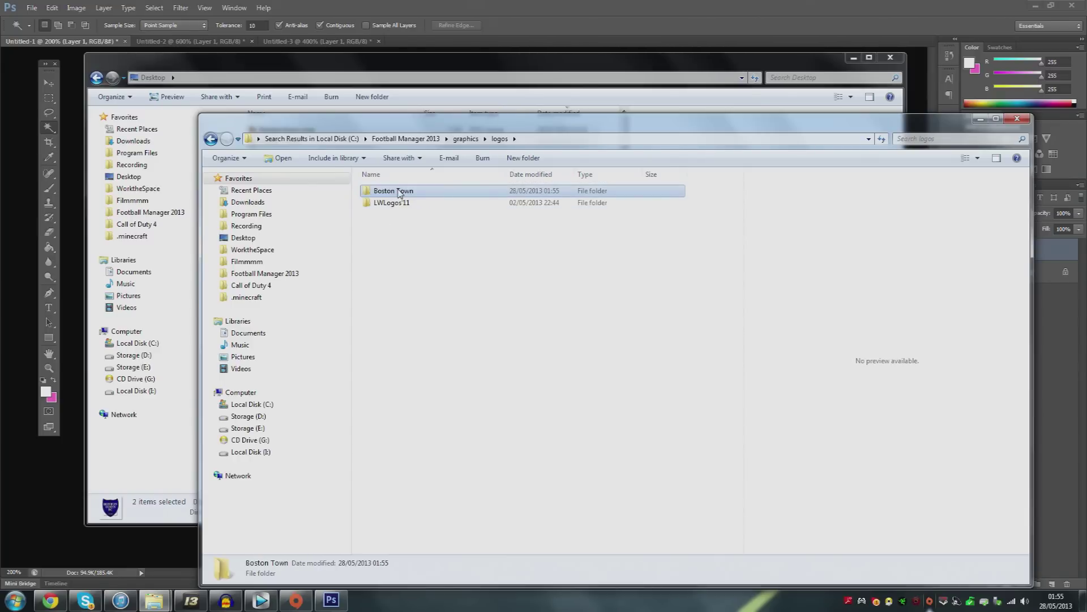
{"action": "double_click", "coordinate": [399, 193]}
Create 'Large Logo' and 'Small Badge' subfolders inside Boston Town
{"action": "right_click", "coordinate": [375, 231]}
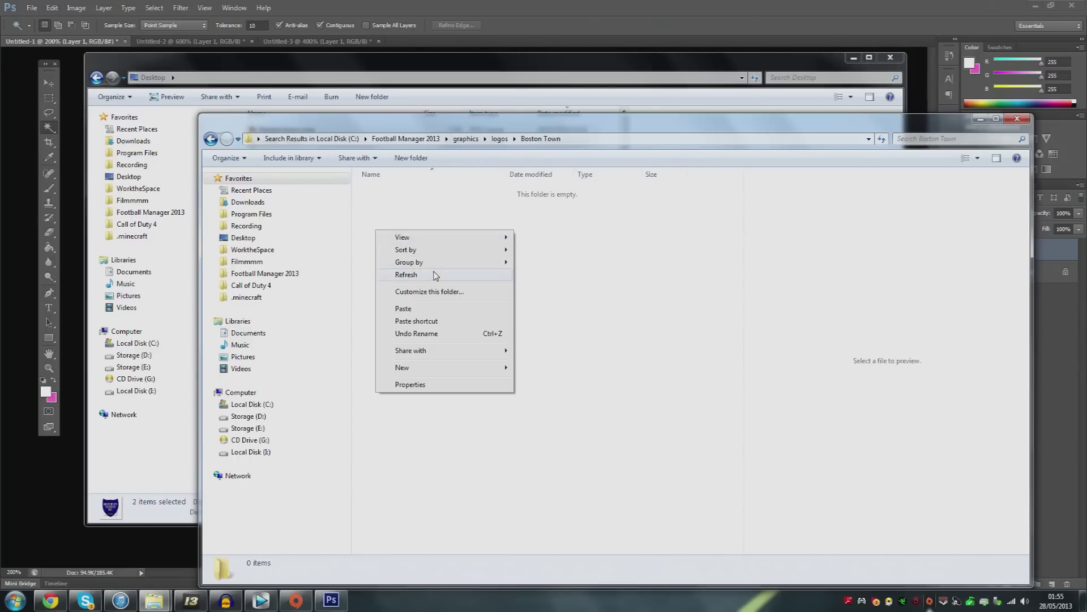
{"action": "mouse_move", "coordinate": [448, 367]}
{"action": "left_click", "coordinate": [535, 367]}
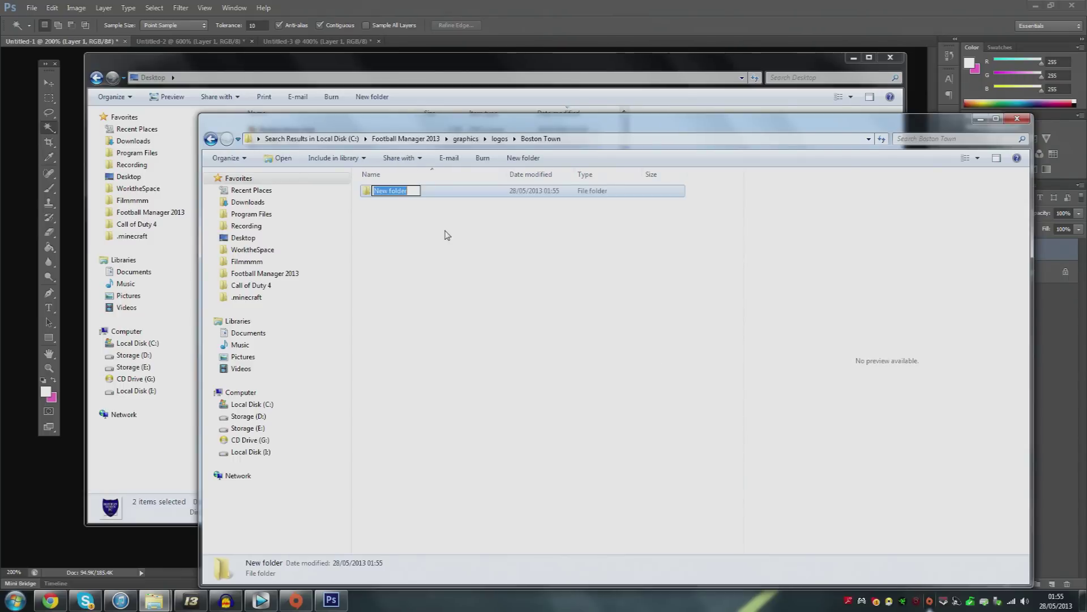
{"action": "type", "text": "Large Logo"}
{"action": "key", "text": "Return"}
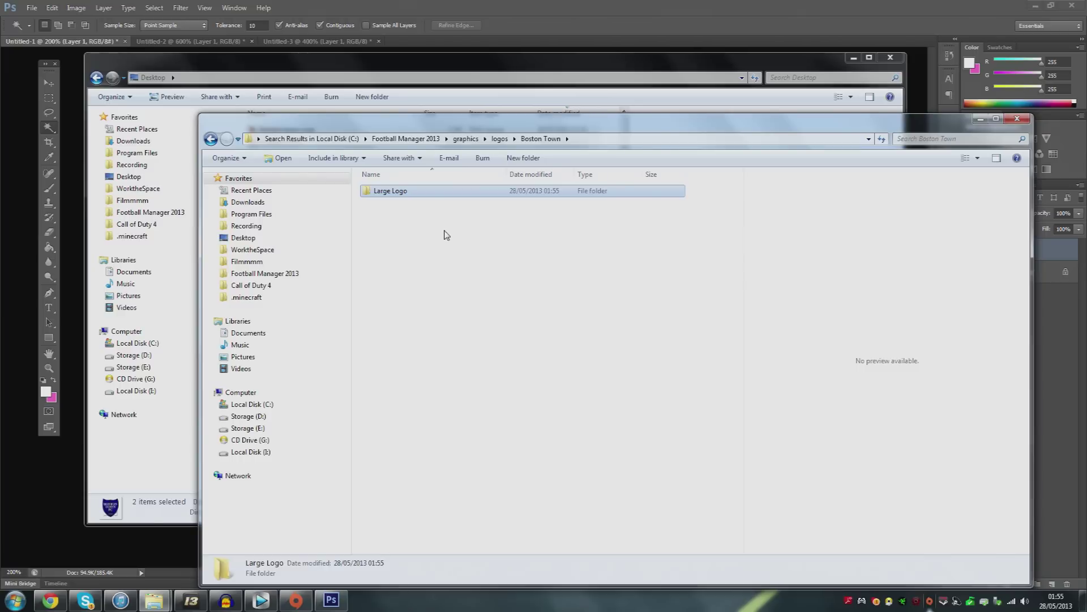
{"action": "right_click", "coordinate": [444, 245]}
{"action": "mouse_move", "coordinate": [553, 379]}
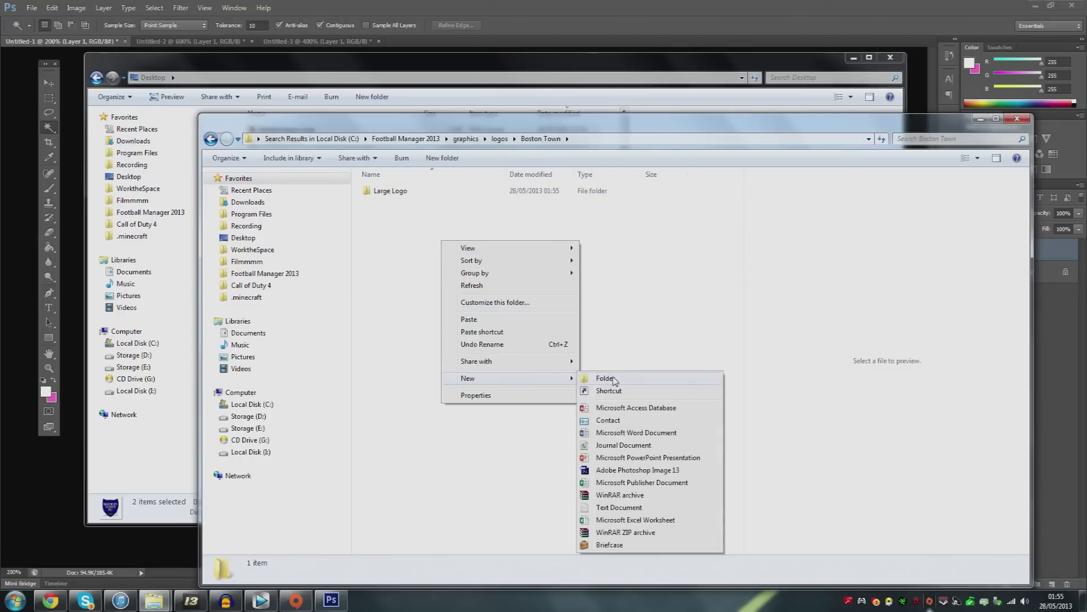
{"action": "left_click", "coordinate": [629, 372]}
{"action": "type", "text": "S"}
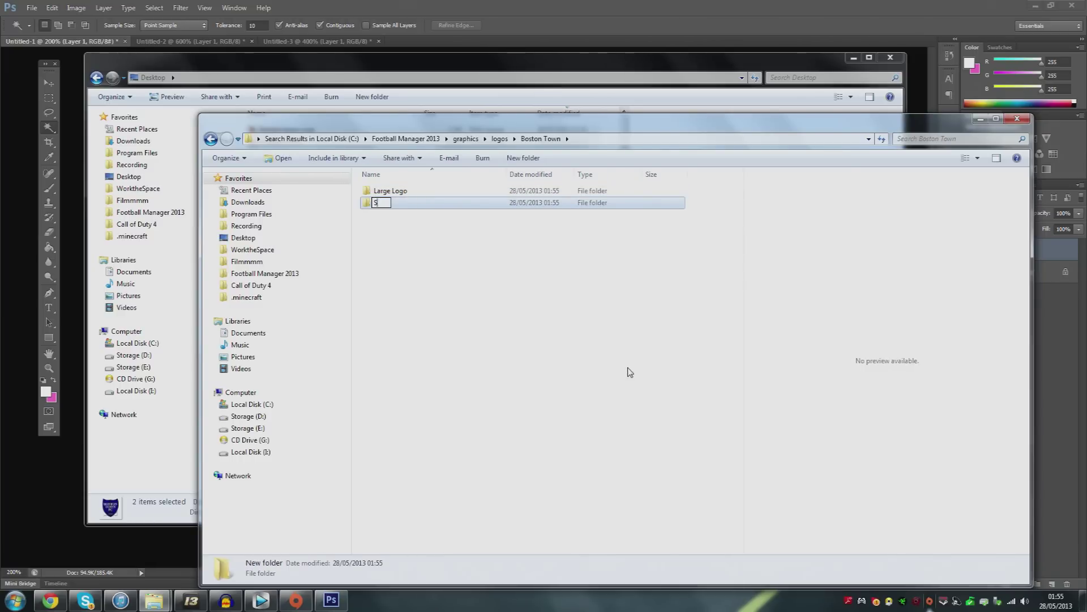
{"action": "type", "text": "mall Badge"}
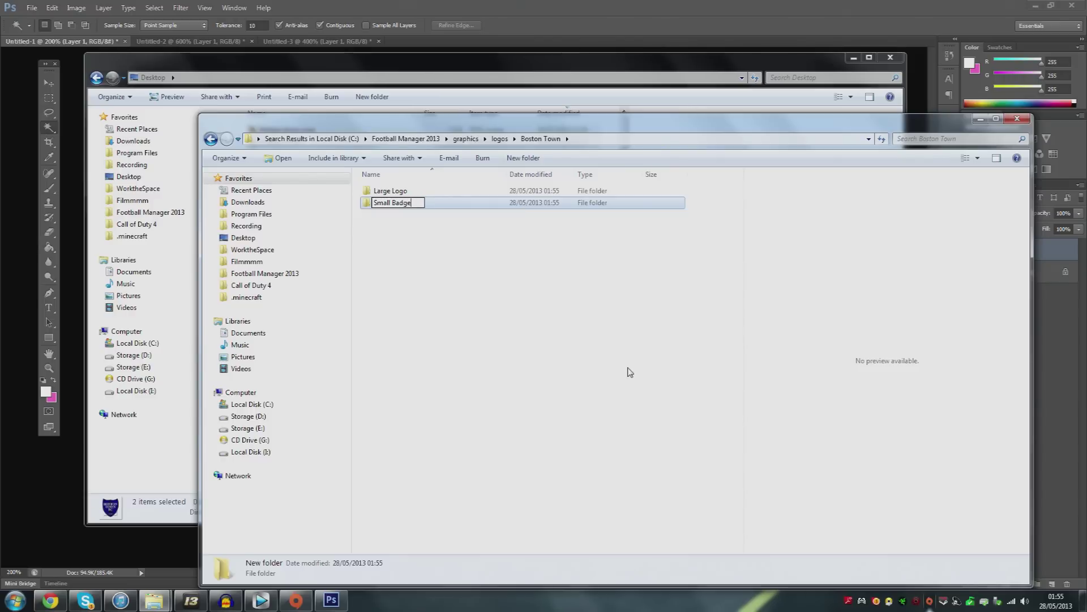
{"action": "key", "text": "Return"}
Paste the two badge PNGs and move Boston-town-icon into Small Badge
{"action": "right_click", "coordinate": [400, 243]}
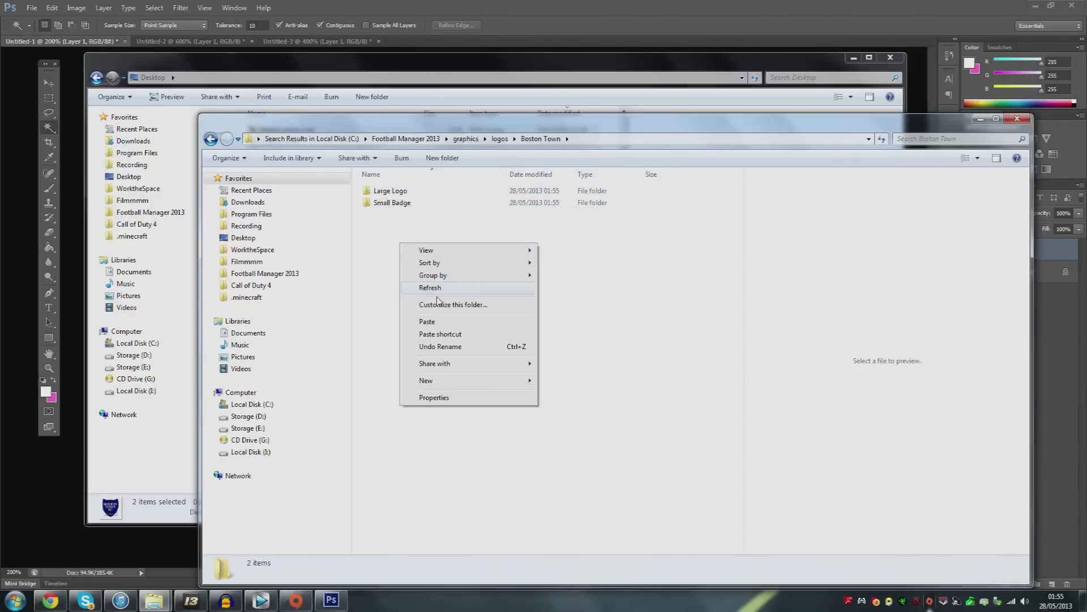
{"action": "left_click", "coordinate": [436, 319]}
{"action": "left_click", "coordinate": [441, 242]}
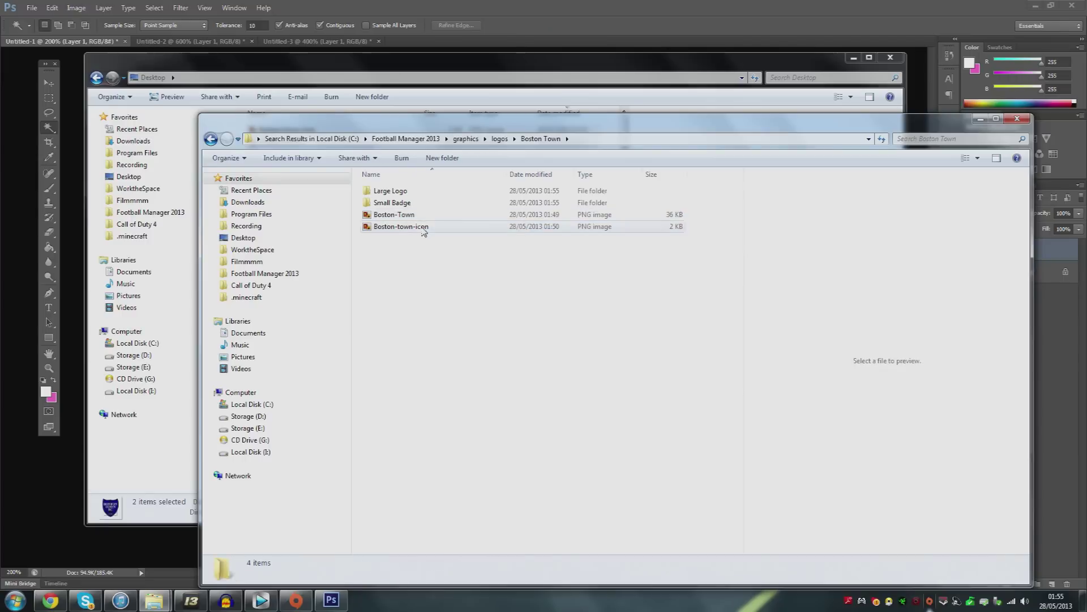
{"action": "left_click", "coordinate": [422, 227]}
{"action": "left_click_drag", "start_coordinate": [417, 233], "coordinate": [395, 191]}
{"action": "left_click", "coordinate": [407, 217]}
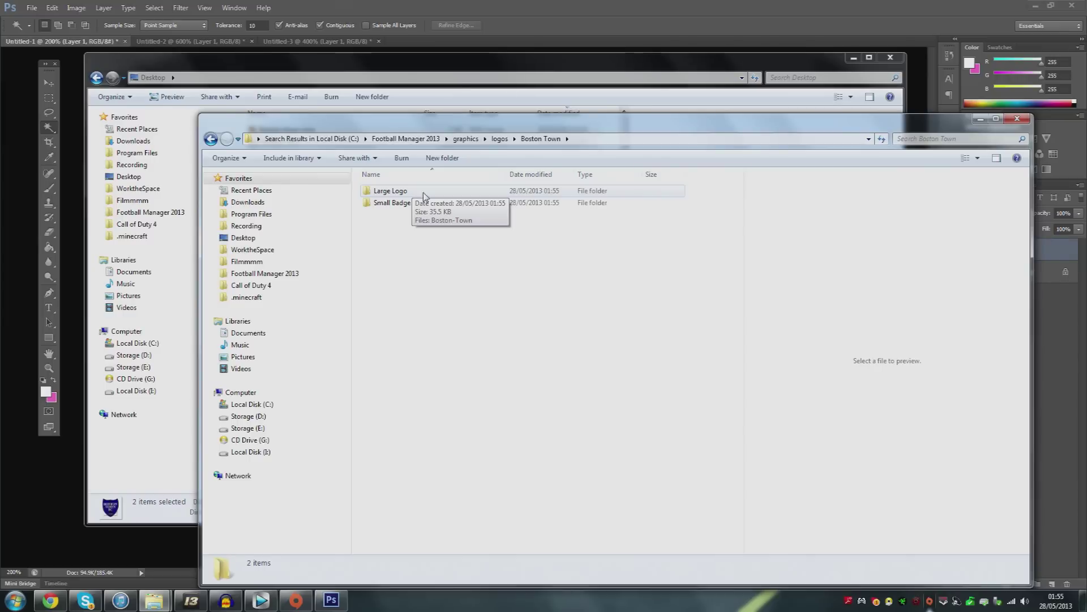
Browse to logos\LWLogos'11\Teams\FC Badges\FC Normal and preview its config file
{"action": "left_click", "coordinate": [367, 65]}
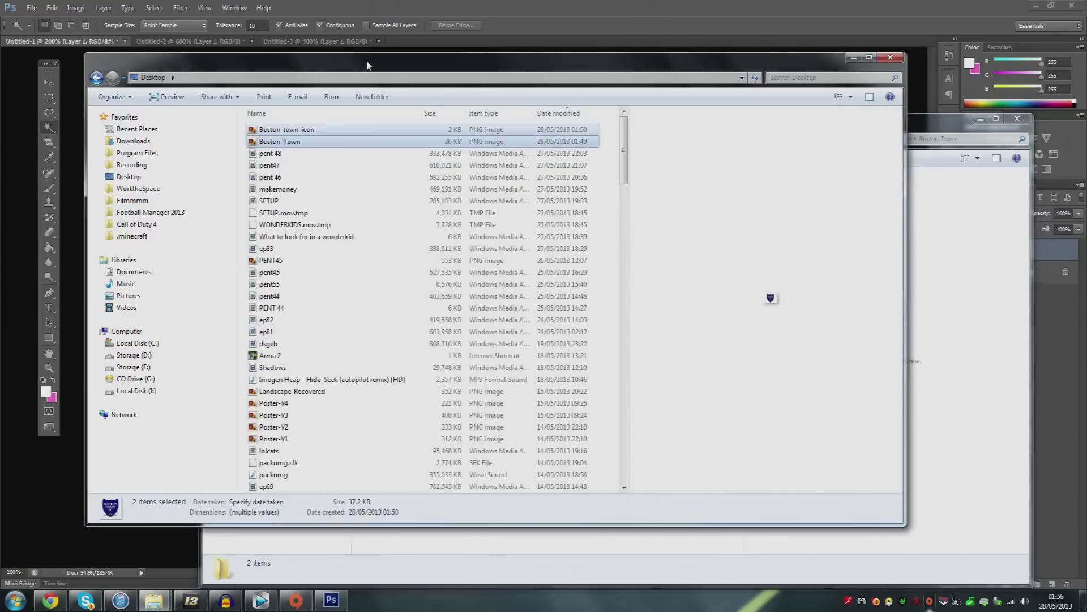
{"action": "left_click", "coordinate": [158, 215]}
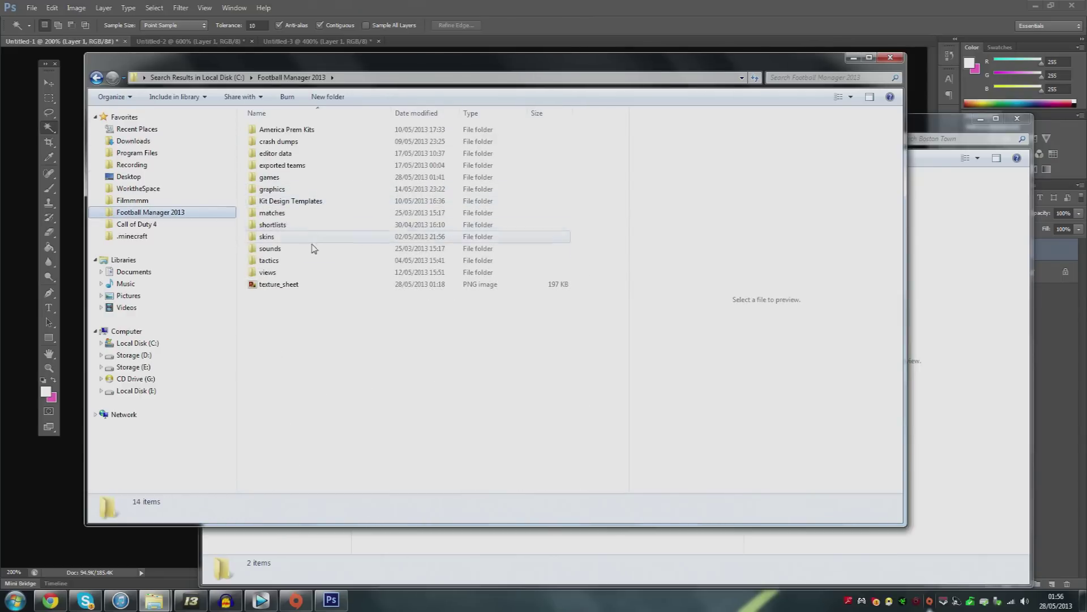
{"action": "left_click", "coordinate": [283, 191]}
{"action": "double_click", "coordinate": [284, 191]}
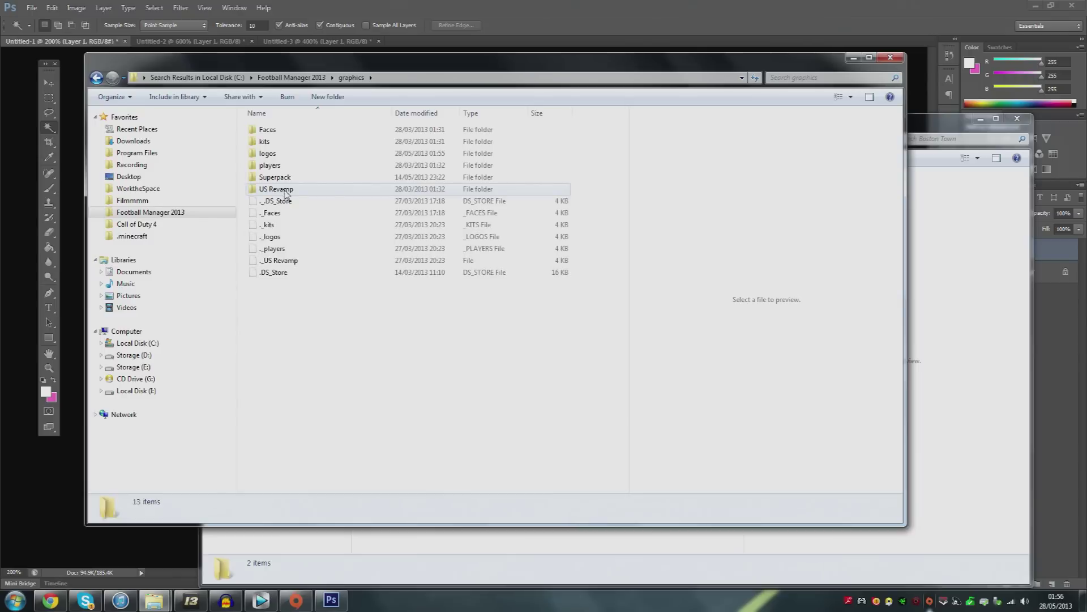
{"action": "left_click", "coordinate": [275, 156]}
{"action": "double_click", "coordinate": [274, 156]}
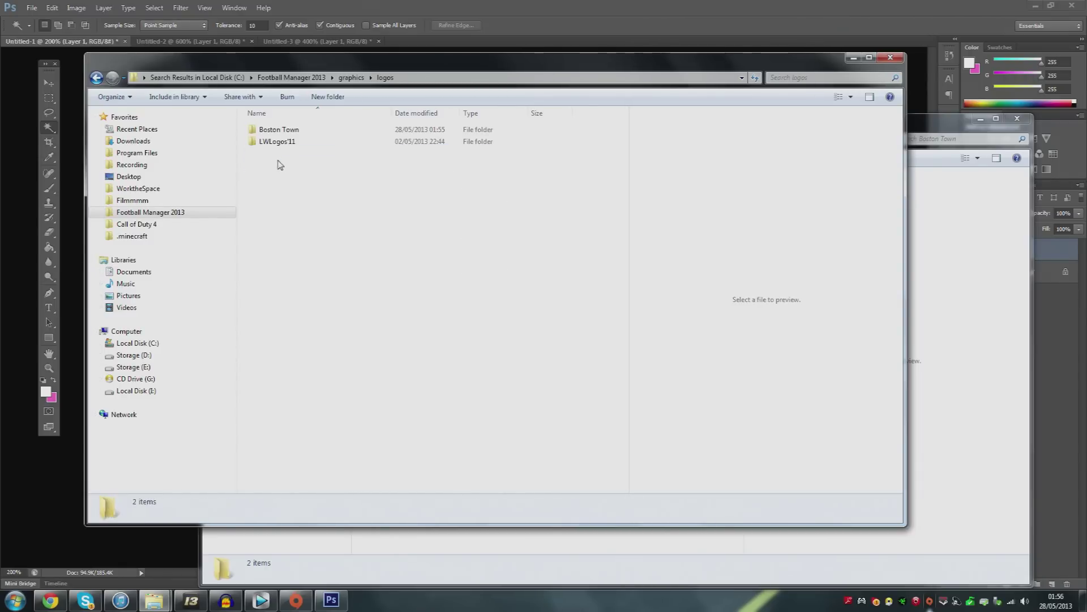
{"action": "double_click", "coordinate": [275, 130]}
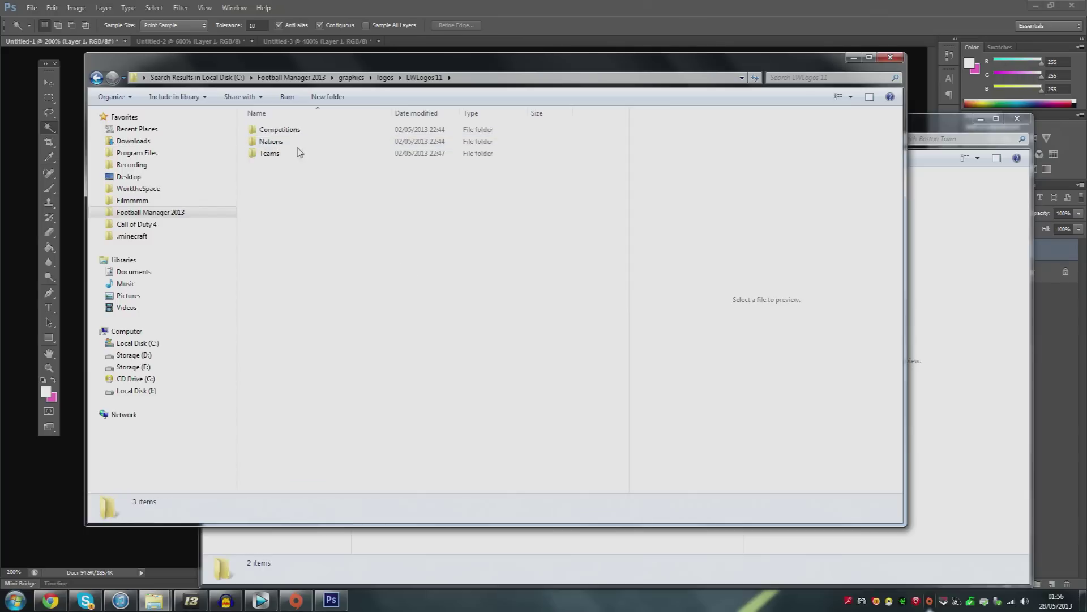
{"action": "double_click", "coordinate": [271, 153]}
{"action": "scroll", "coordinate": [372, 284], "scroll_direction": "down", "scroll_amount": 4}
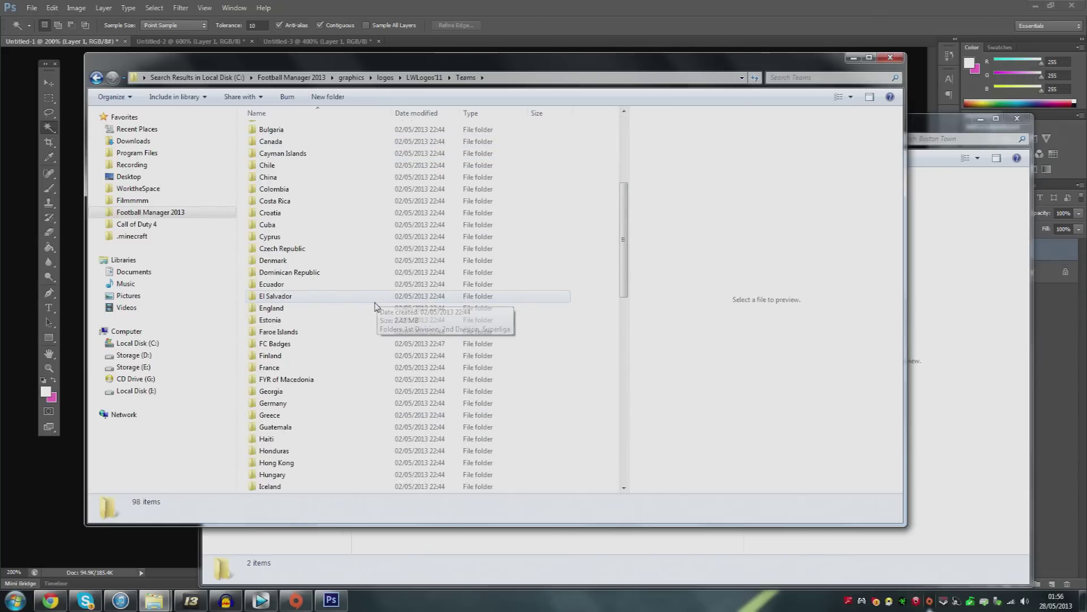
{"action": "double_click", "coordinate": [291, 344]}
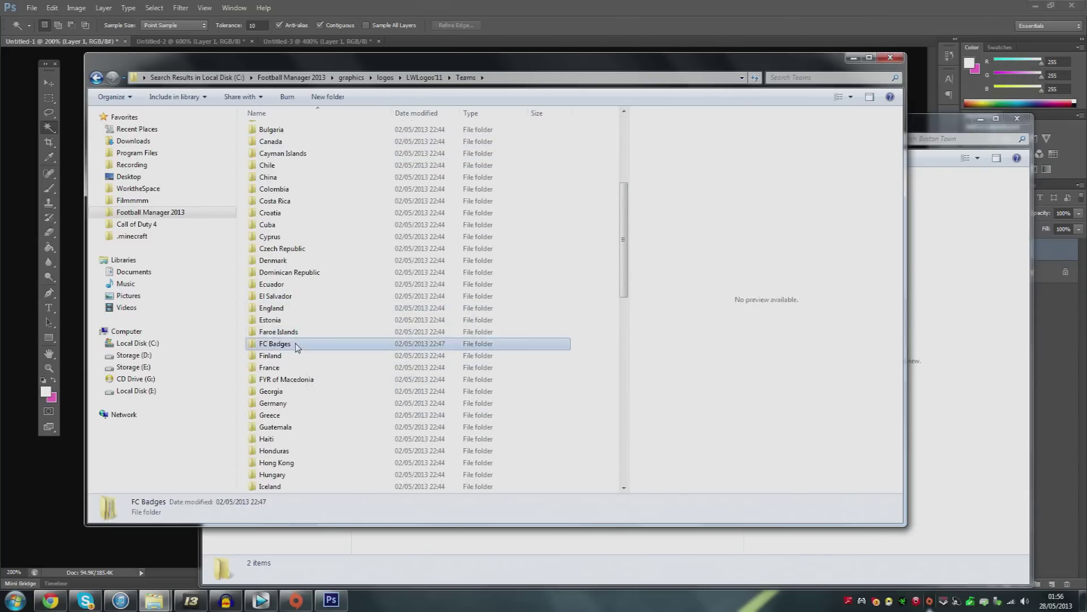
{"action": "double_click", "coordinate": [286, 131]}
{"action": "left_click", "coordinate": [320, 160]}
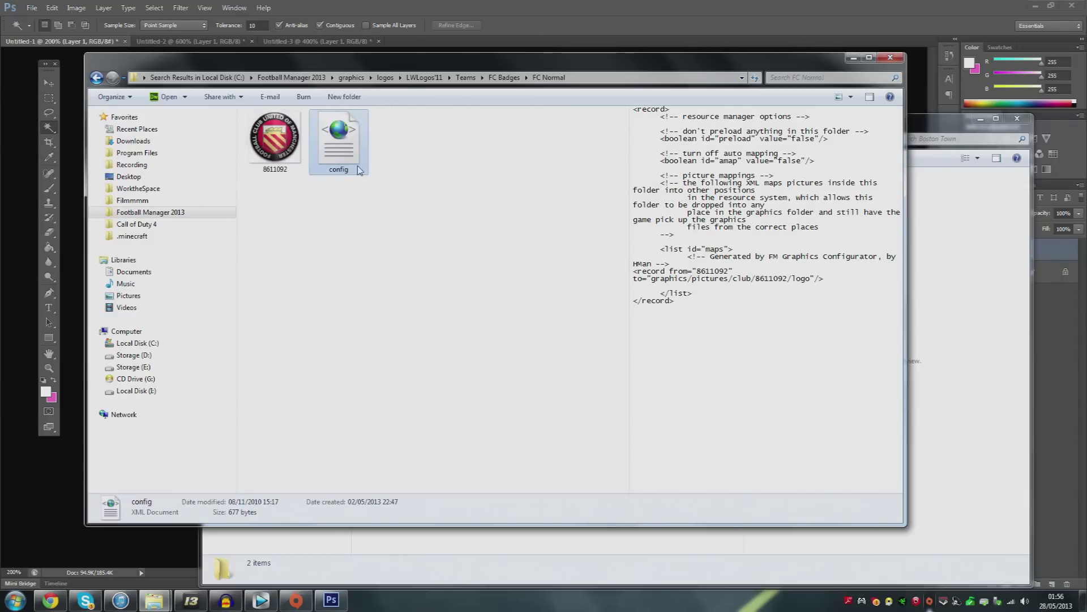
Return to the FC Normal folder and select its config file for copying
{"action": "left_click", "coordinate": [96, 79]}
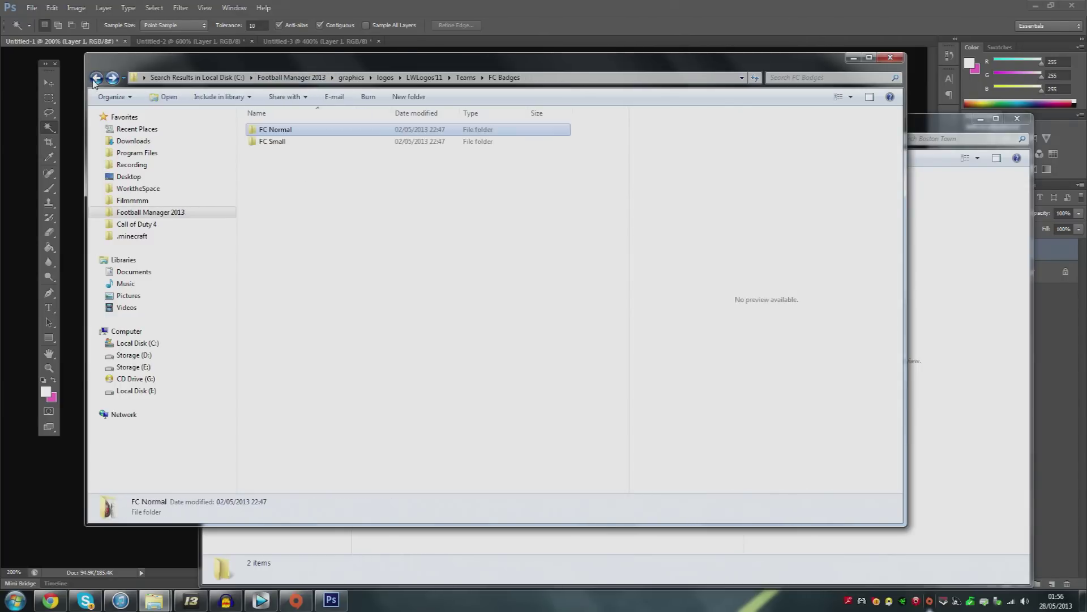
{"action": "left_click", "coordinate": [96, 78]}
{"action": "double_click", "coordinate": [312, 488]}
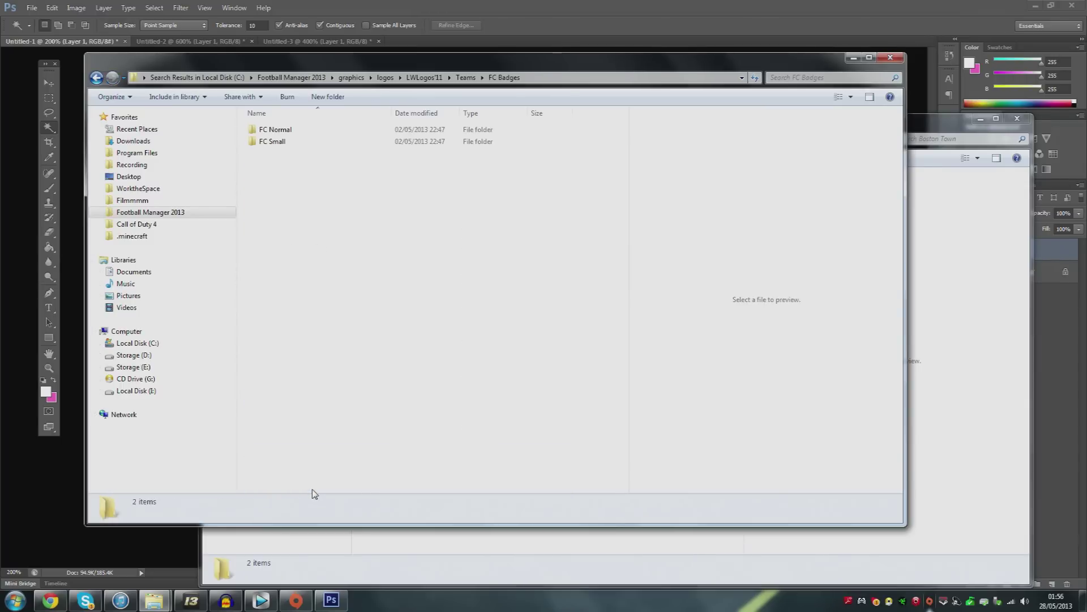
{"action": "double_click", "coordinate": [287, 130]}
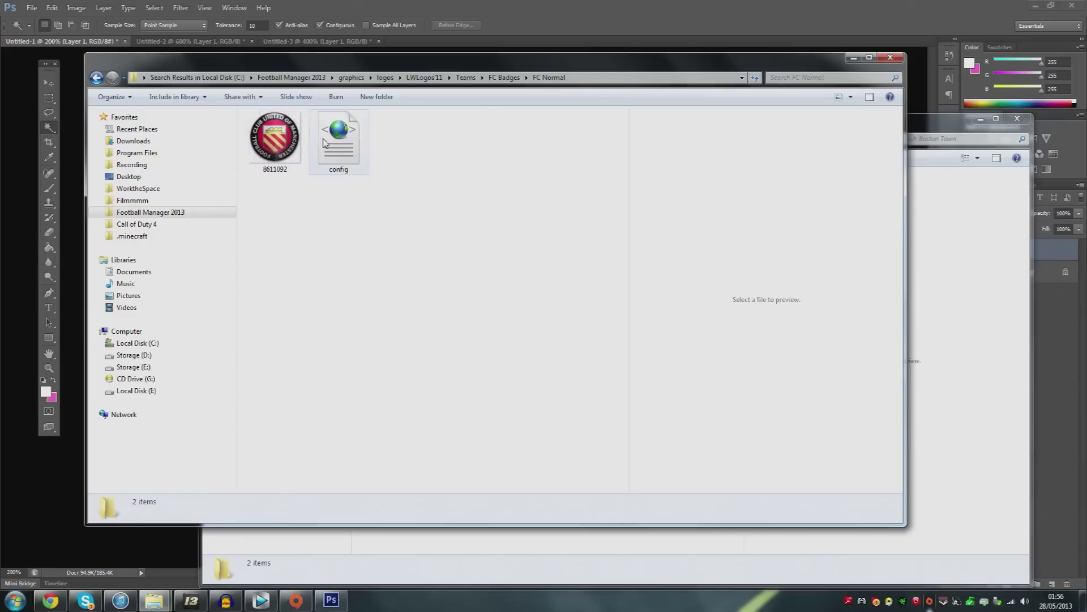
{"action": "left_click", "coordinate": [325, 142]}
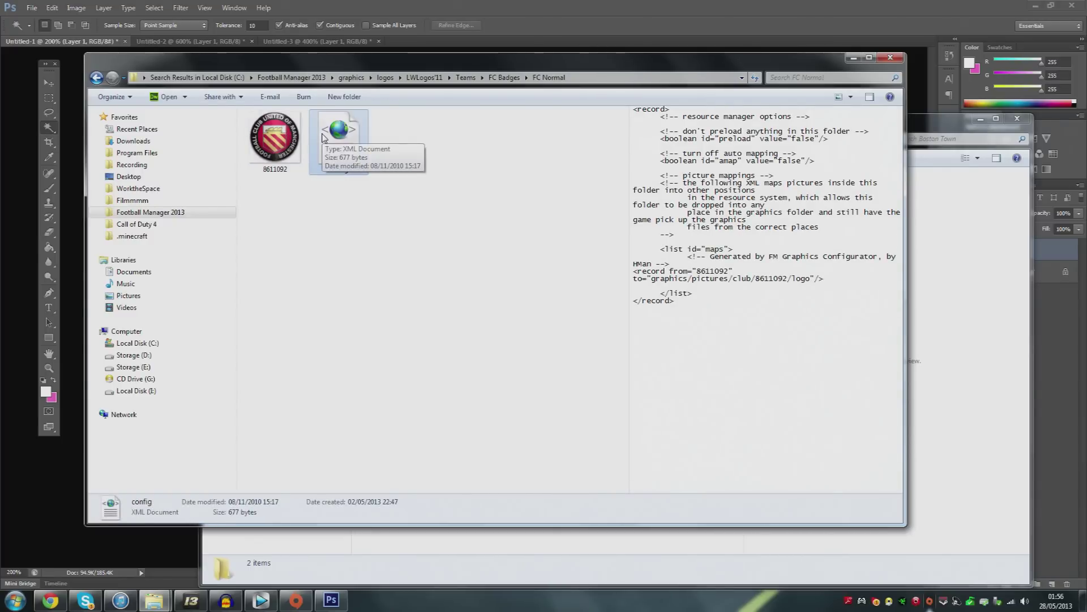
{"action": "right_click", "coordinate": [336, 125]}
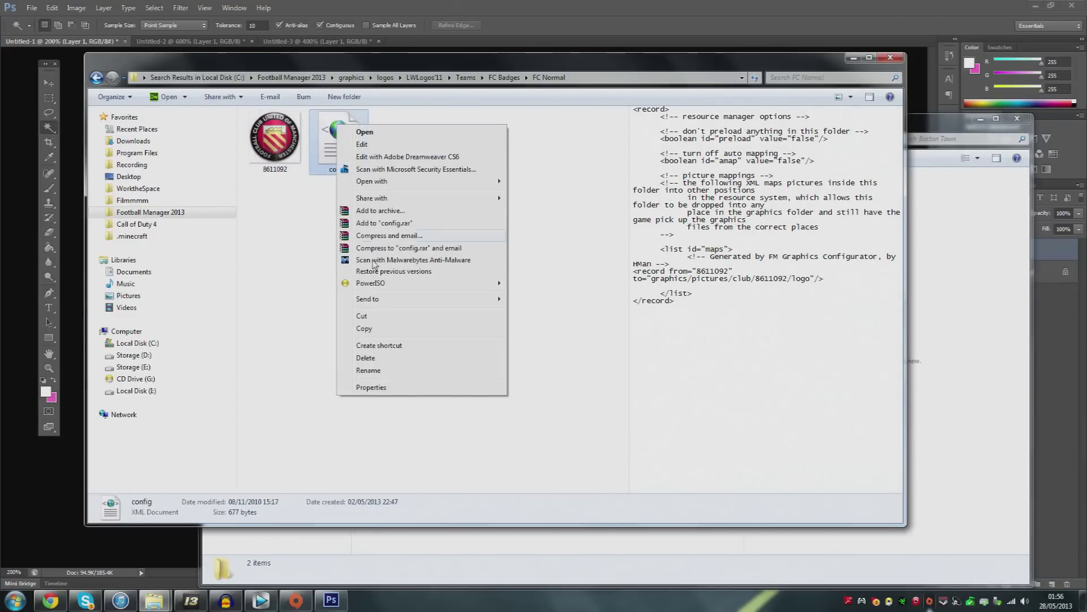
Copy the FC Normal config file into Boston Town's Large Logo folder
{"action": "left_click", "coordinate": [366, 330]}
{"action": "left_click_drag", "start_coordinate": [284, 62], "coordinate": [386, 232]}
{"action": "double_click", "coordinate": [391, 191]}
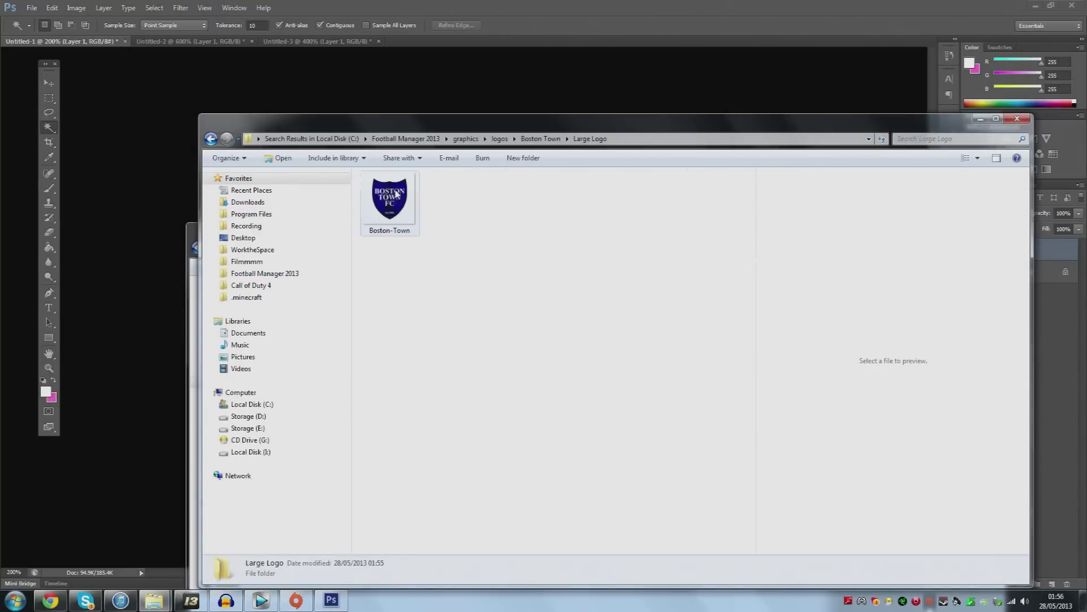
{"action": "right_click", "coordinate": [473, 229]}
{"action": "left_click", "coordinate": [511, 306]}
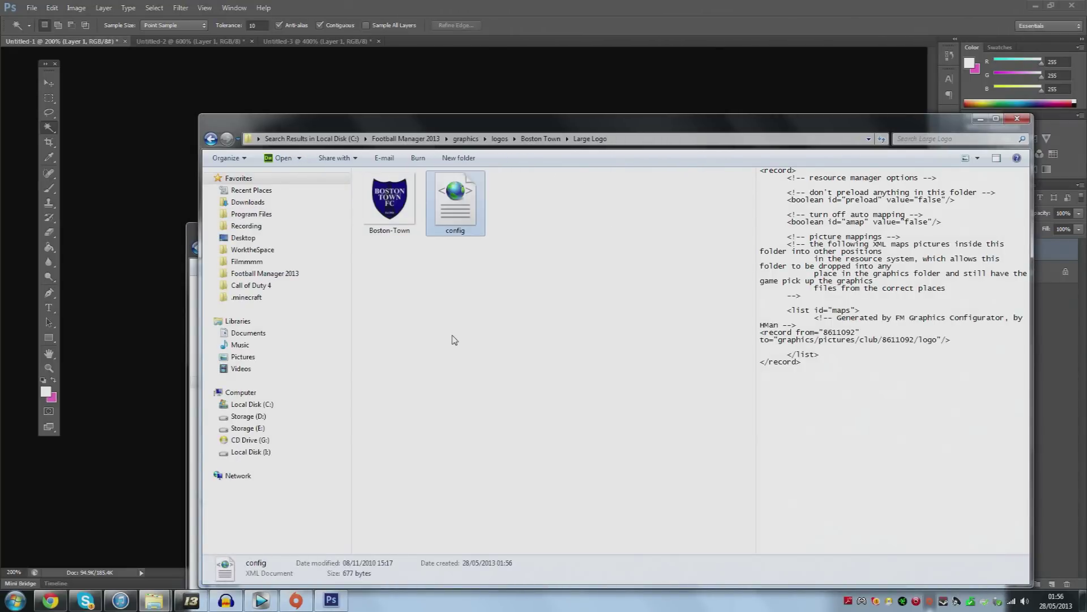
Copy the FC Small config file into Boston Town's Small Badge folder
{"action": "left_click", "coordinate": [194, 304]}
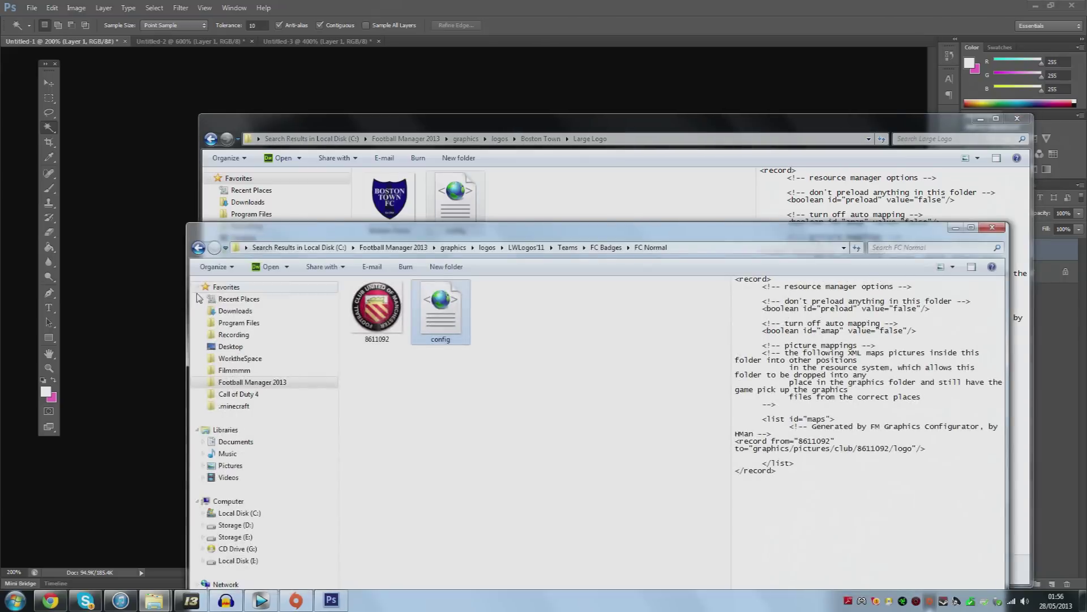
{"action": "left_click", "coordinate": [198, 247]}
{"action": "right_click", "coordinate": [447, 305]}
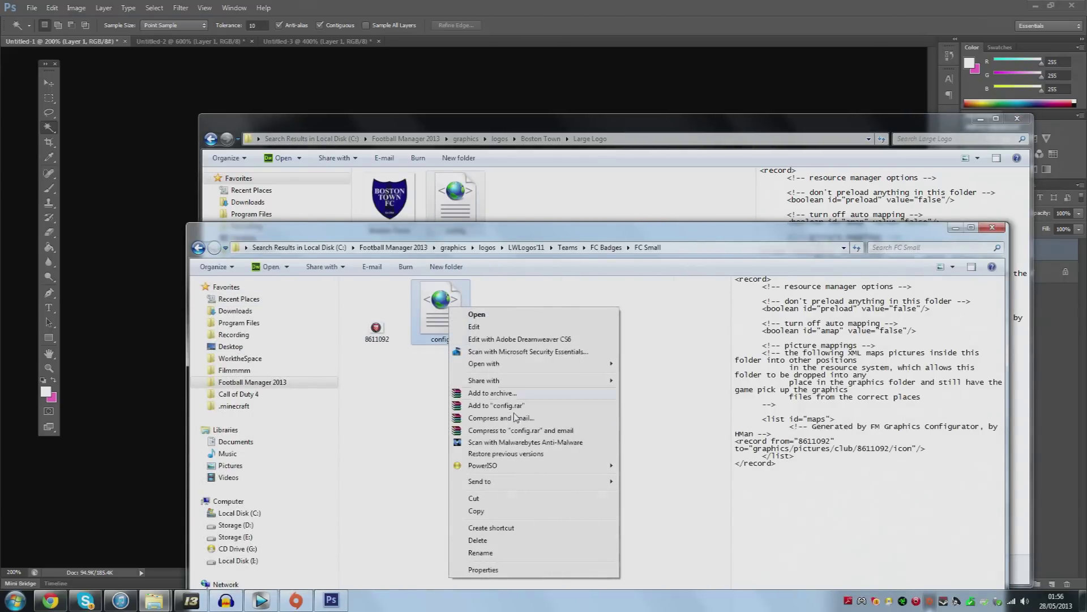
{"action": "left_click", "coordinate": [476, 518]}
{"action": "left_click", "coordinate": [297, 213]}
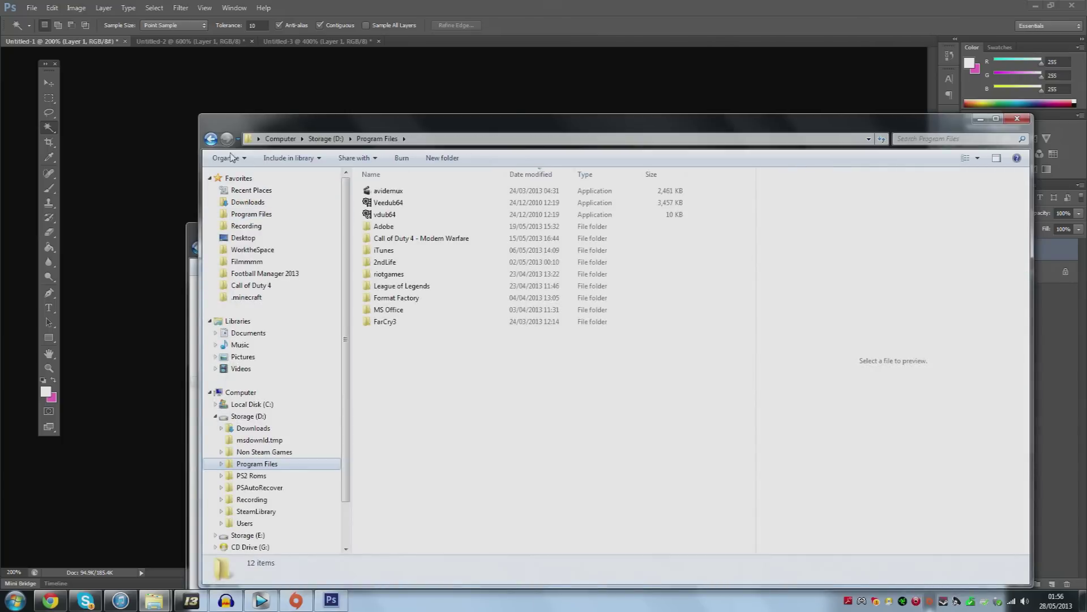
{"action": "left_click", "coordinate": [209, 140]}
{"action": "left_click", "coordinate": [209, 140]}
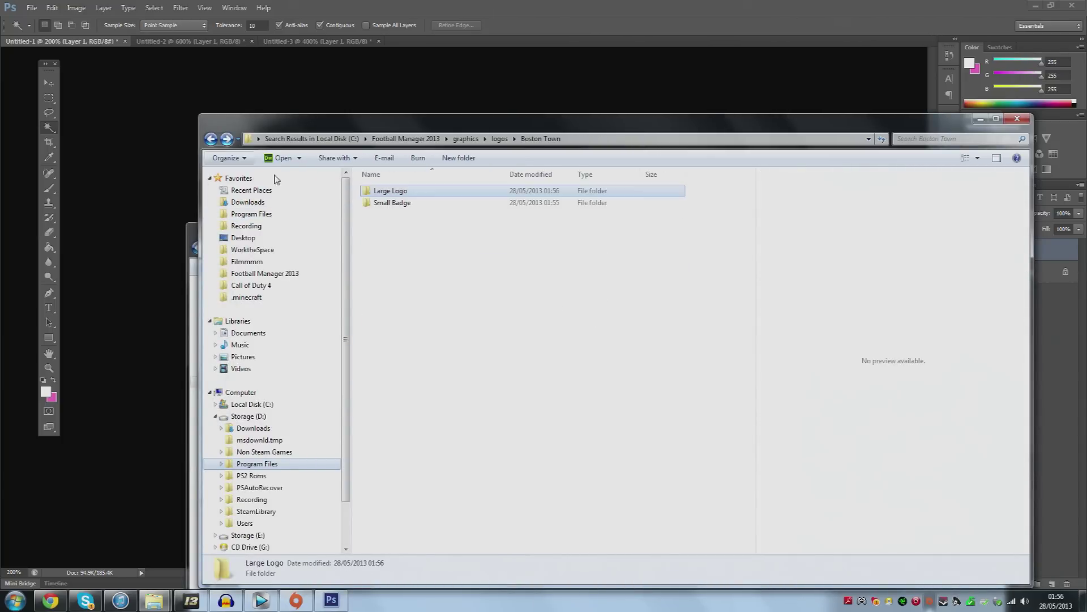
{"action": "double_click", "coordinate": [405, 203]}
{"action": "right_click", "coordinate": [432, 248]}
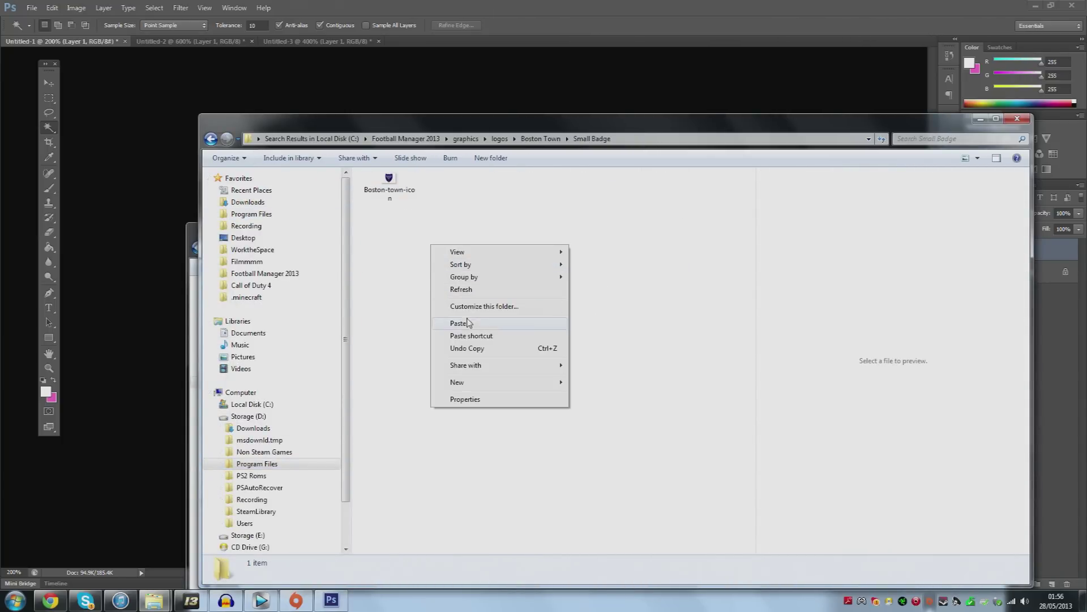
{"action": "left_click", "coordinate": [464, 318]}
{"action": "left_click", "coordinate": [485, 294]}
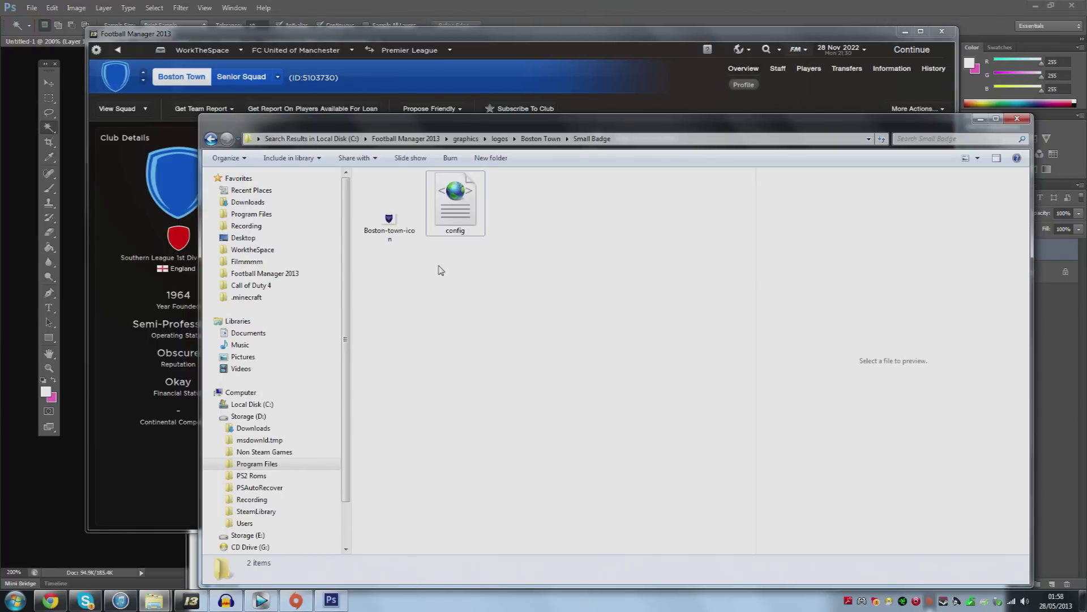
{"action": "right_click", "coordinate": [459, 209]}
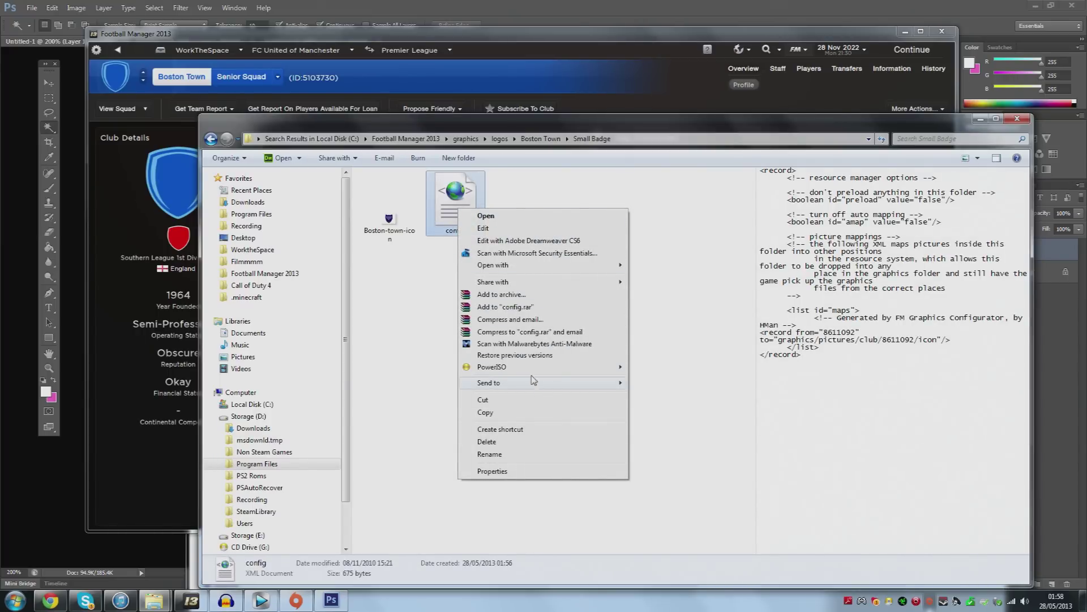
In Notepad, replace 8611092 with 5103730 and boston-town-icon in config.xml, then save
{"action": "mouse_move", "coordinate": [613, 266]}
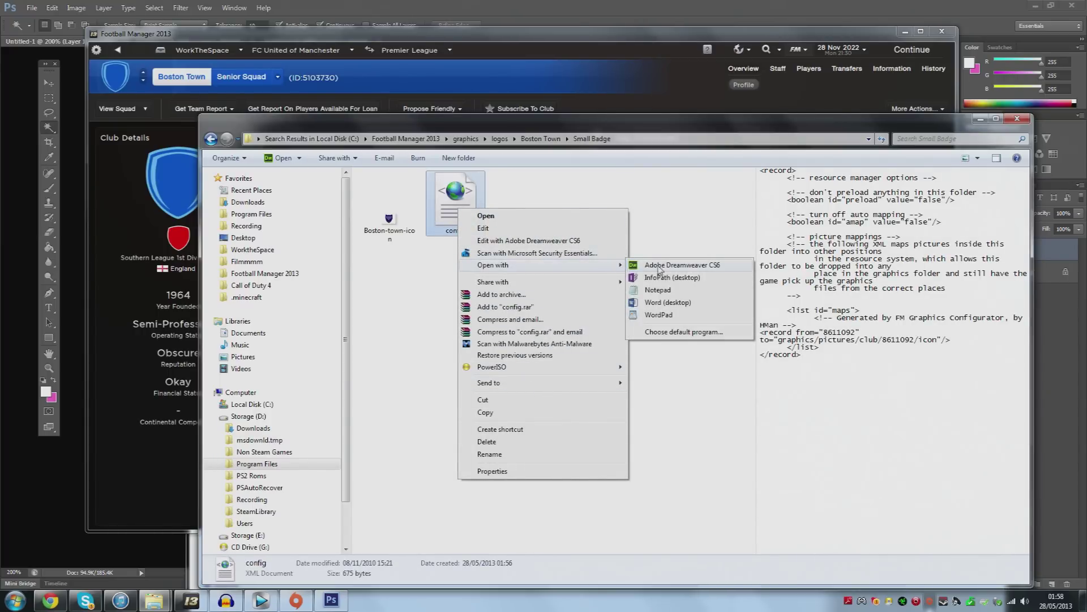
{"action": "left_click", "coordinate": [660, 298]}
{"action": "left_click_drag", "start_coordinate": [527, 148], "coordinate": [505, 93]}
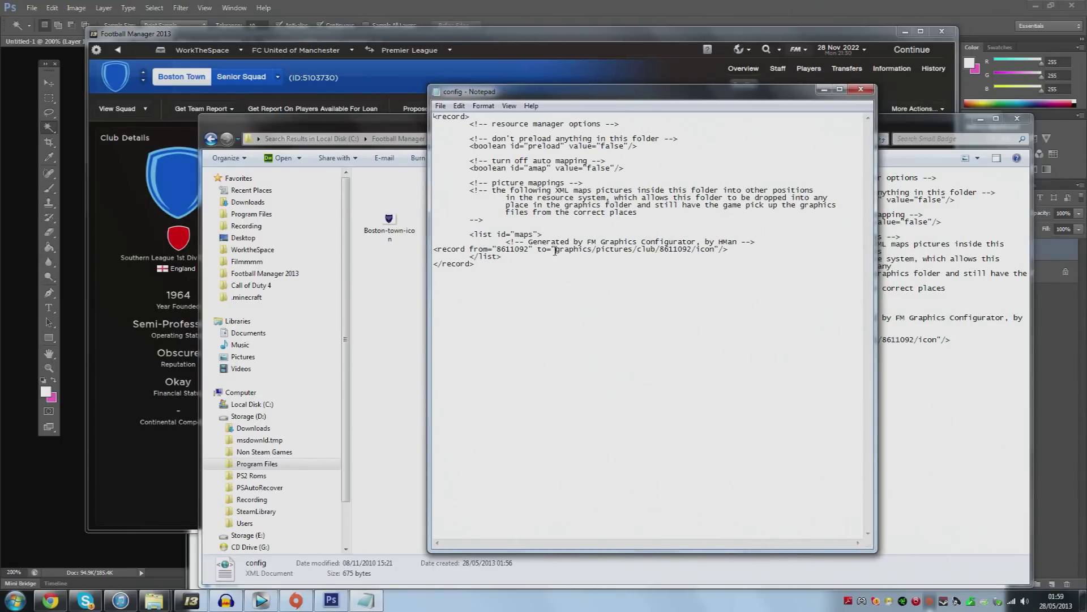
{"action": "left_click_drag", "start_coordinate": [556, 250], "coordinate": [669, 249]}
{"action": "type", "text": "51"}
{"action": "type", "text": "0"}
{"action": "type", "text": "3730"}
{"action": "type", "text": "bost"}
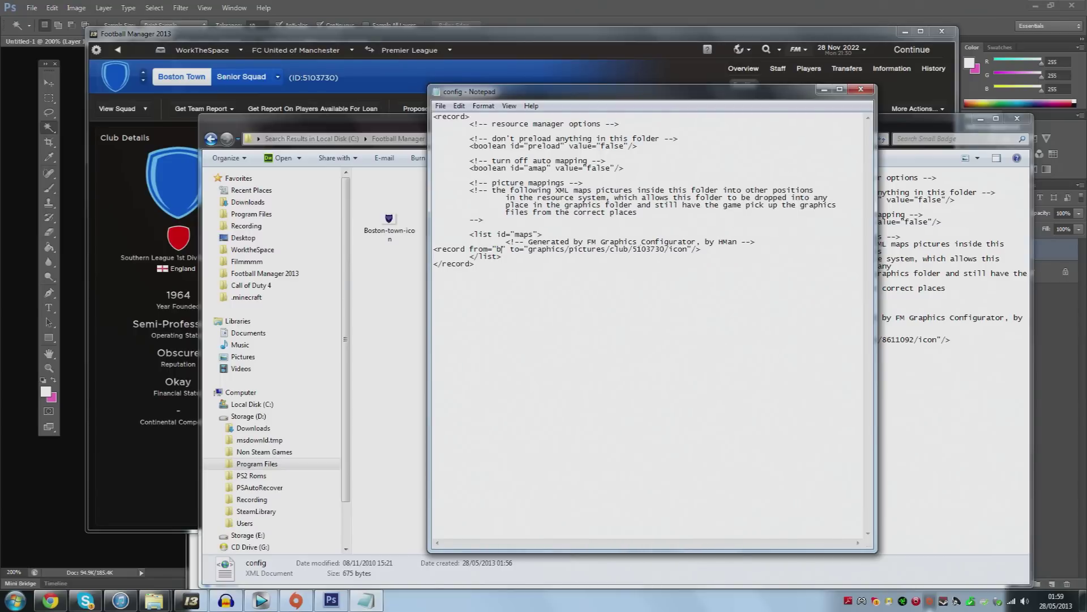
{"action": "type", "text": "on"}
{"action": "type", "text": "-town-i"}
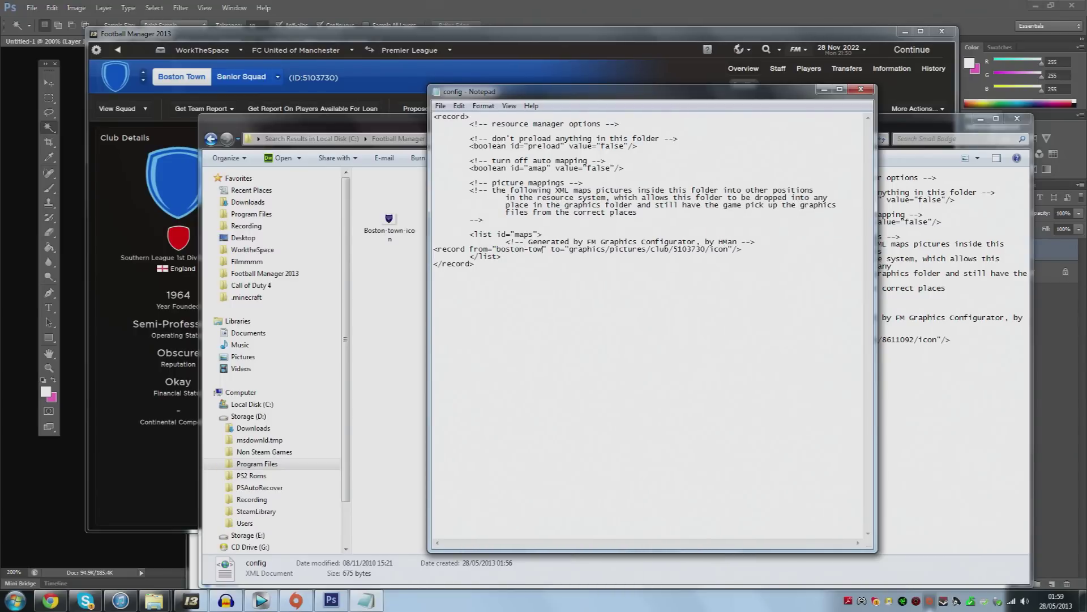
{"action": "type", "text": "con"}
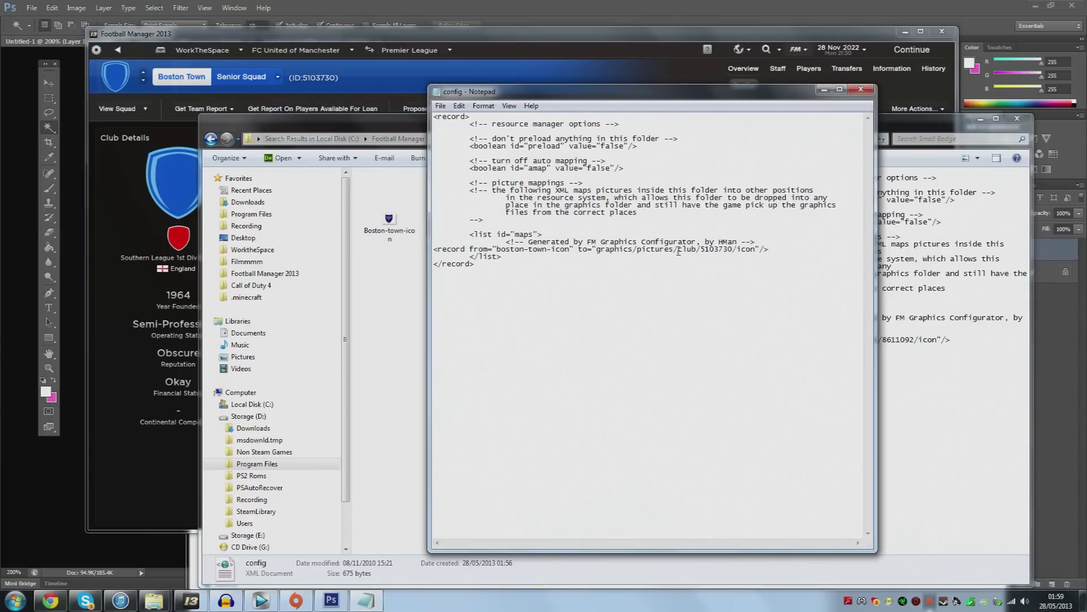
{"action": "left_click", "coordinate": [861, 89]}
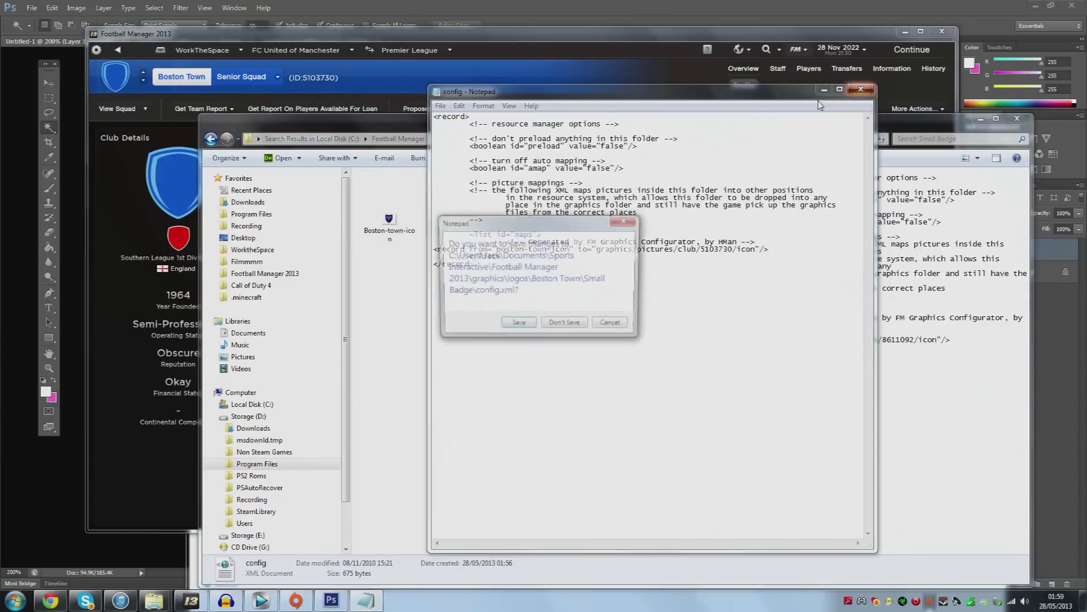
{"action": "left_click", "coordinate": [518, 325]}
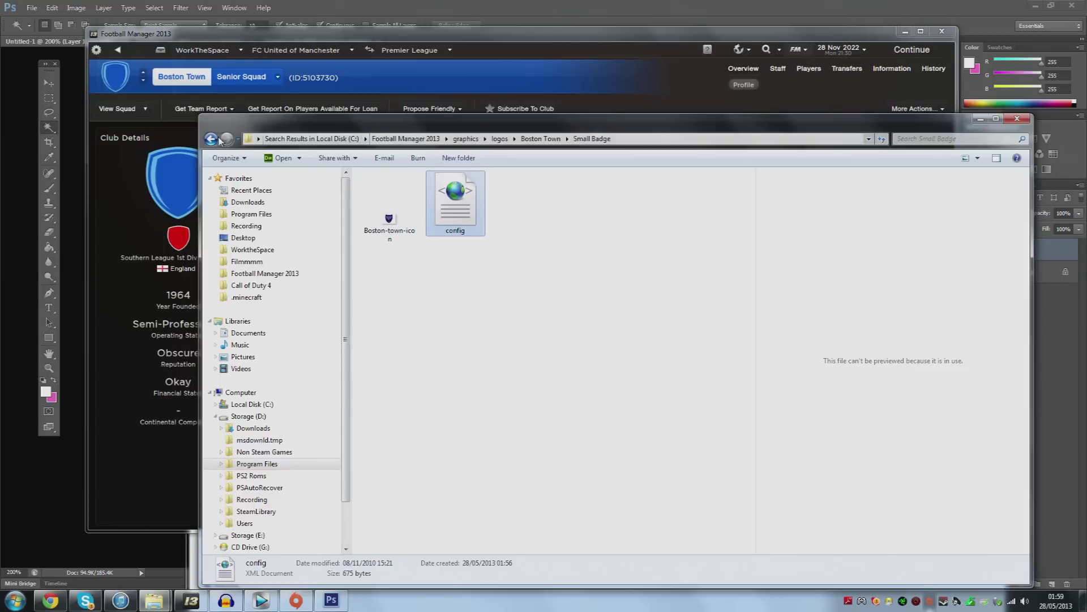
Open the Large Logo folder's config file in Notepad
{"action": "left_click", "coordinate": [211, 138]}
{"action": "double_click", "coordinate": [397, 191]}
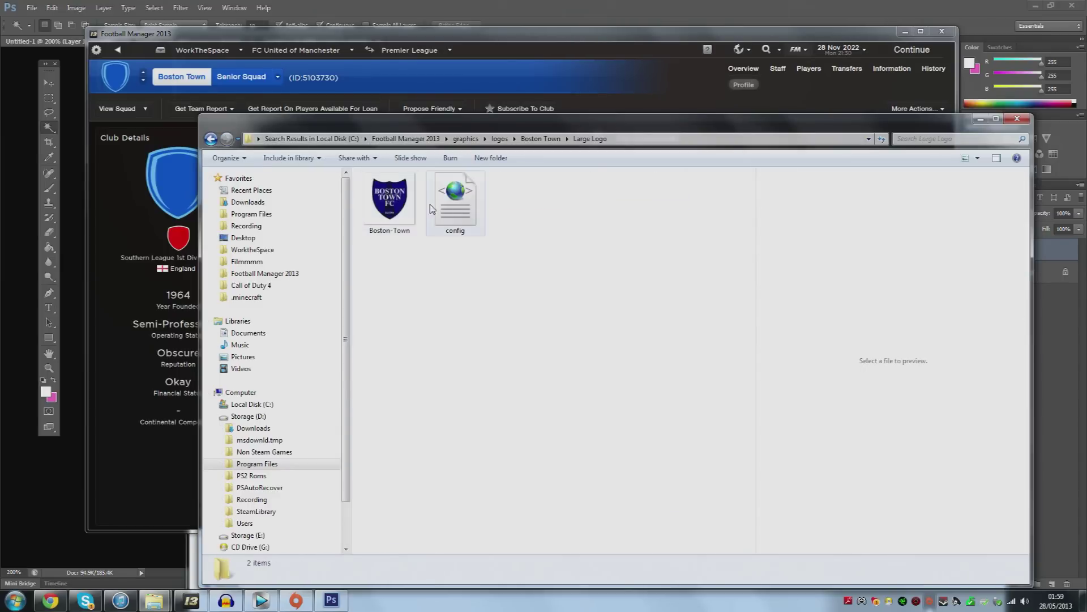
{"action": "right_click", "coordinate": [450, 195]}
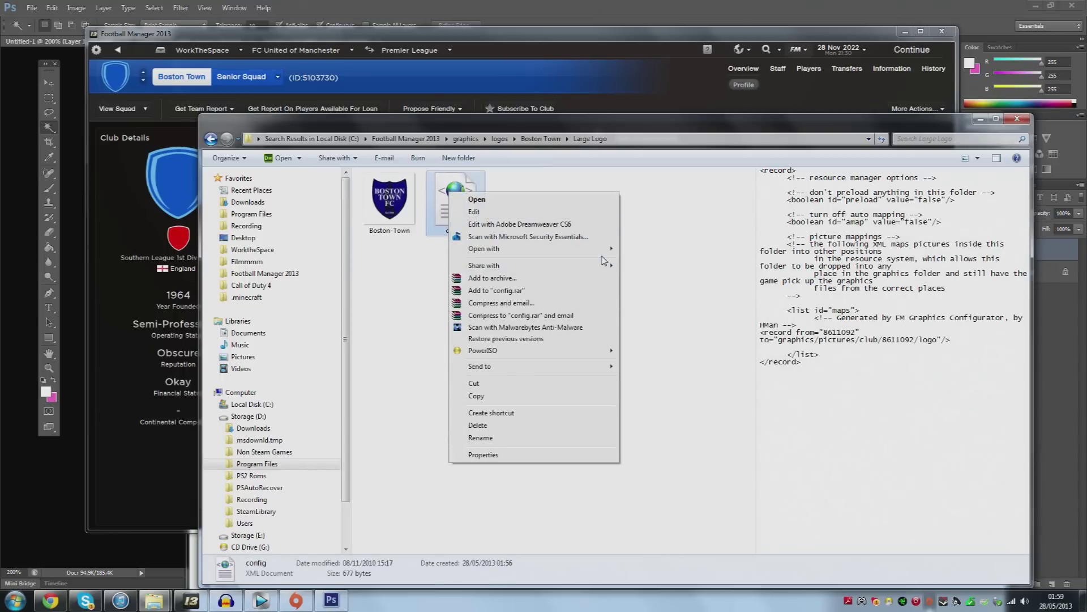
{"action": "mouse_move", "coordinate": [612, 249]}
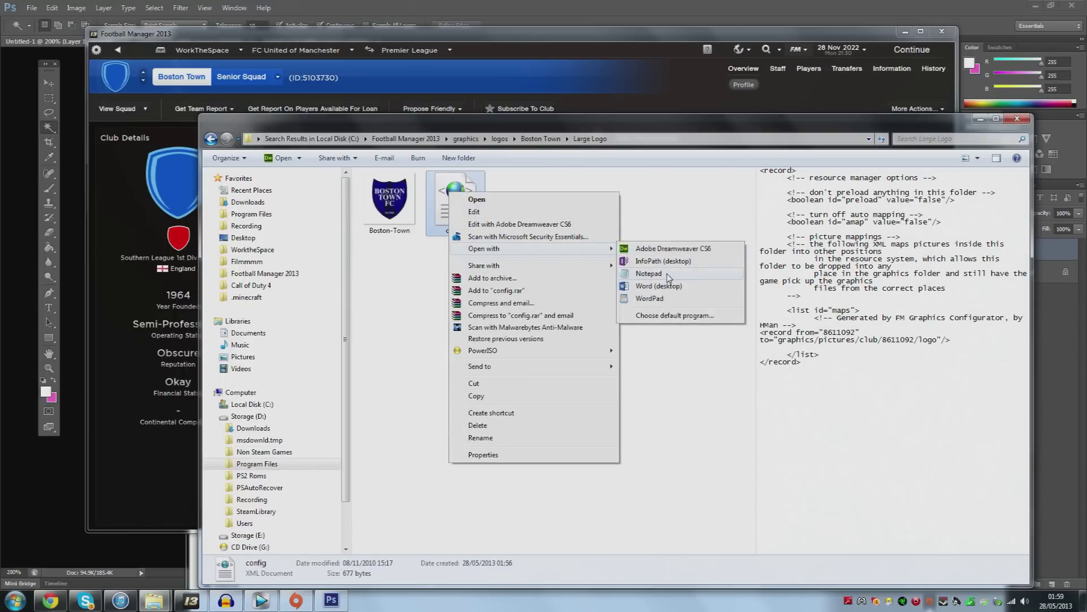
{"action": "left_click", "coordinate": [670, 277]}
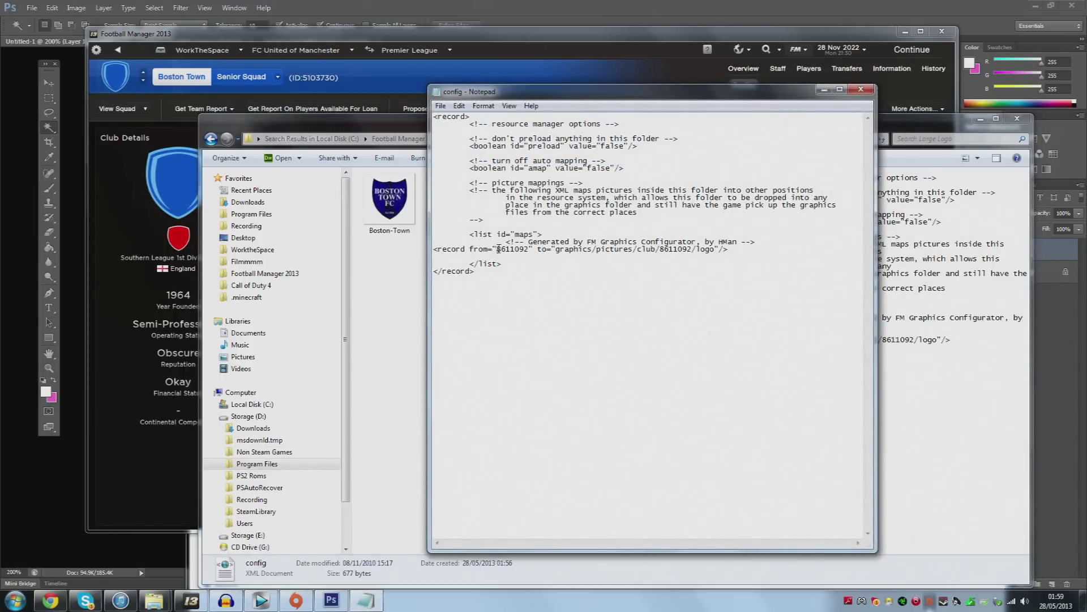
Replace the source with 'boston-town' and the club number with 5103730, then save the config
{"action": "left_click_drag", "start_coordinate": [498, 250], "coordinate": [529, 252]}
{"action": "type", "text": "boston"}
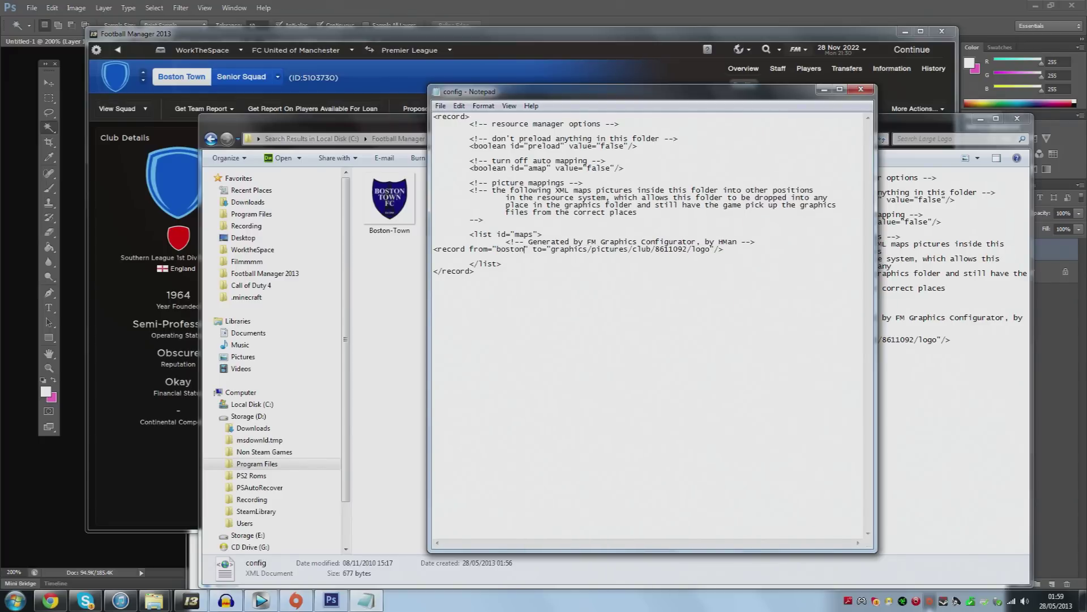
{"action": "type", "text": "-town"}
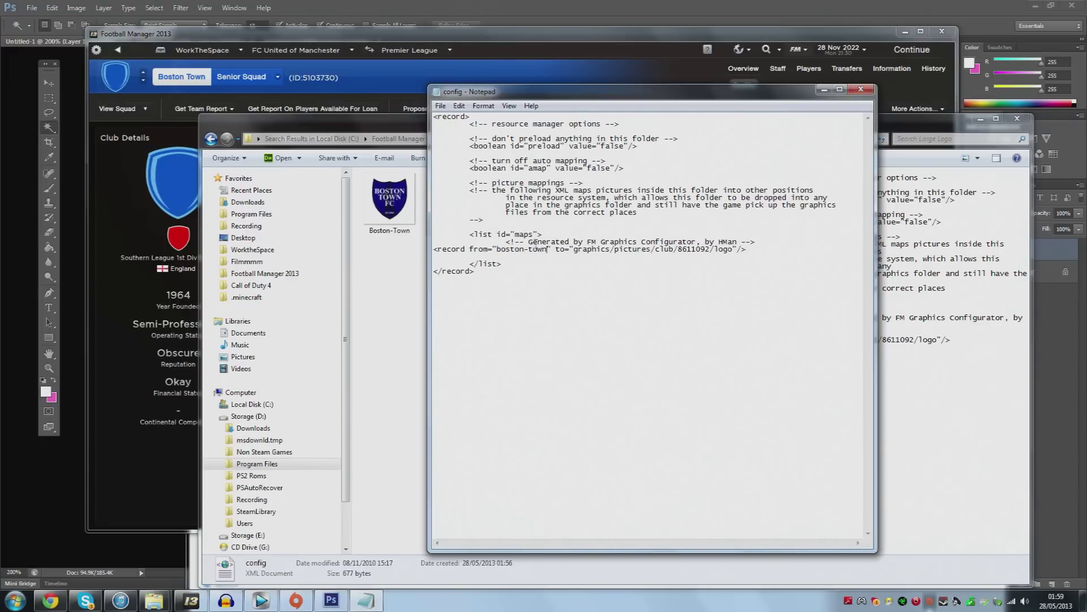
{"action": "left_click_drag", "start_coordinate": [679, 250], "coordinate": [710, 250]}
{"action": "type", "text": "510"}
{"action": "type", "text": "3730"}
{"action": "double_click", "coordinate": [718, 249]}
{"action": "left_click", "coordinate": [440, 106]}
{"action": "left_click", "coordinate": [458, 144]}
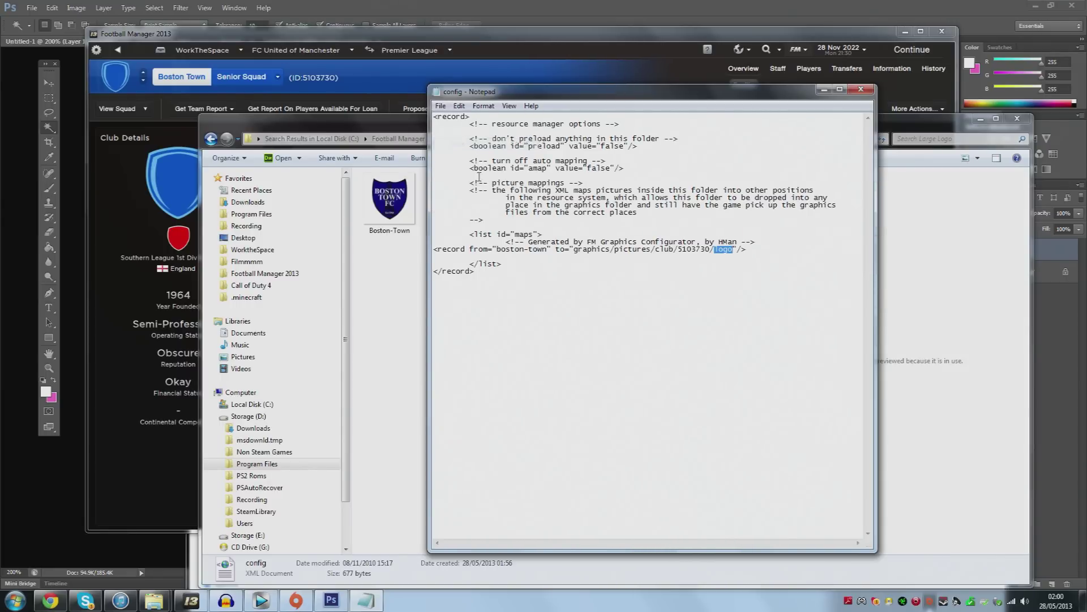
{"action": "left_click", "coordinate": [824, 90]}
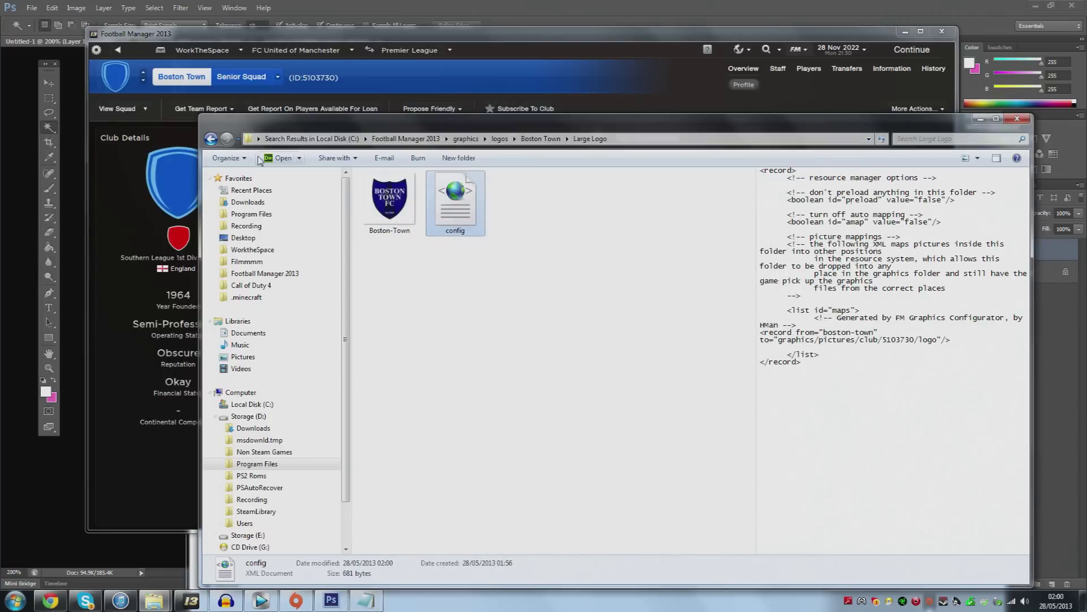
Preview the Large Logo config and confirm it maps boston-town to club 5103730
{"action": "left_click", "coordinate": [211, 138]}
{"action": "left_click", "coordinate": [211, 138]}
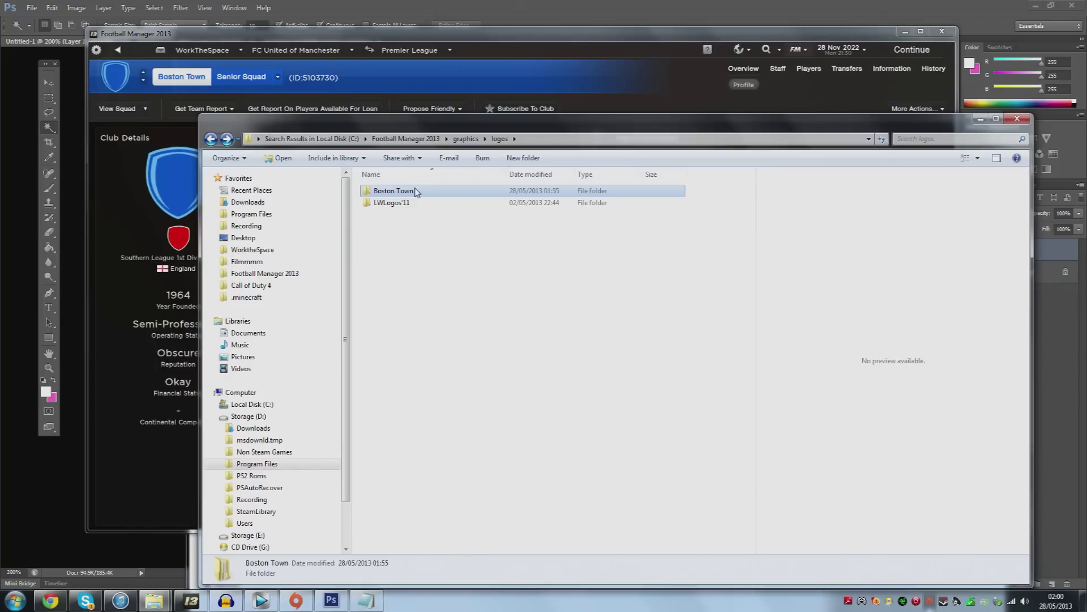
{"action": "double_click", "coordinate": [423, 189]}
{"action": "double_click", "coordinate": [422, 191]}
{"action": "left_click", "coordinate": [399, 196]}
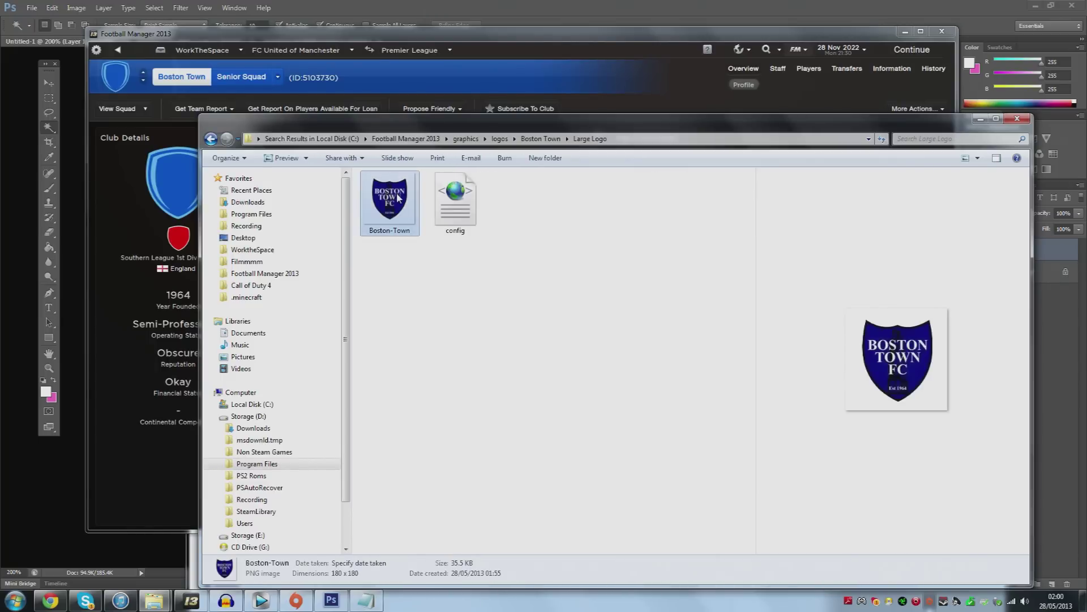
{"action": "left_click", "coordinate": [456, 201]}
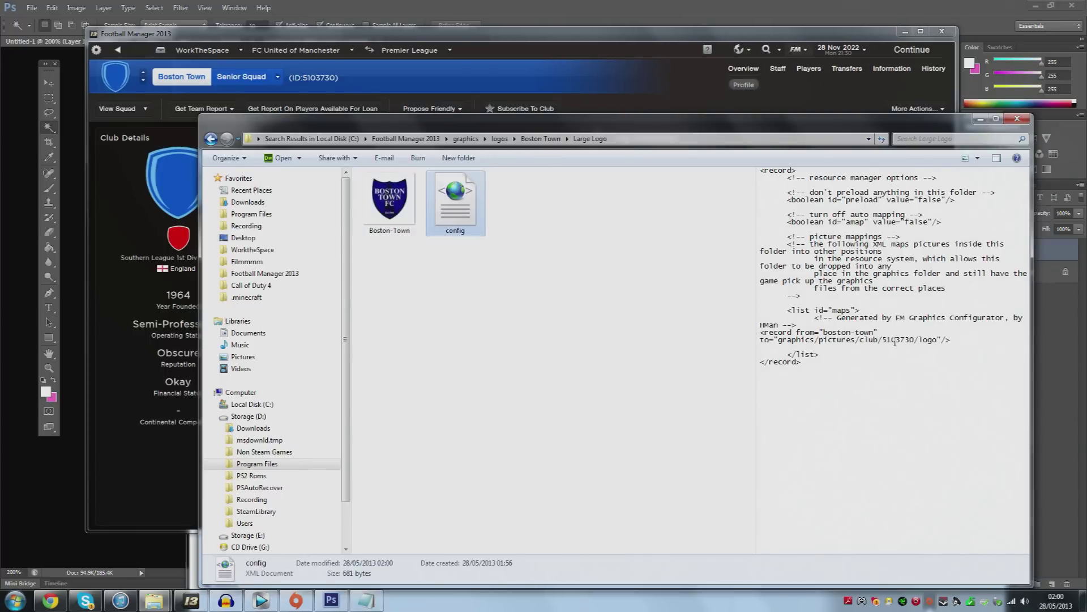
{"action": "left_click_drag", "start_coordinate": [883, 340], "coordinate": [916, 341]}
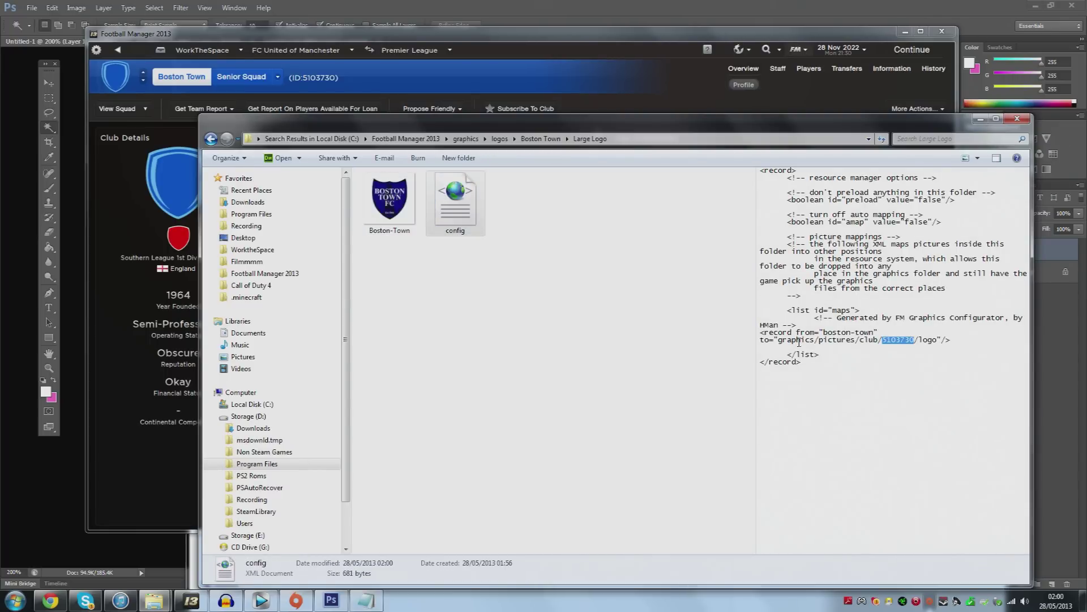
{"action": "left_click_drag", "start_coordinate": [823, 332], "coordinate": [874, 332]}
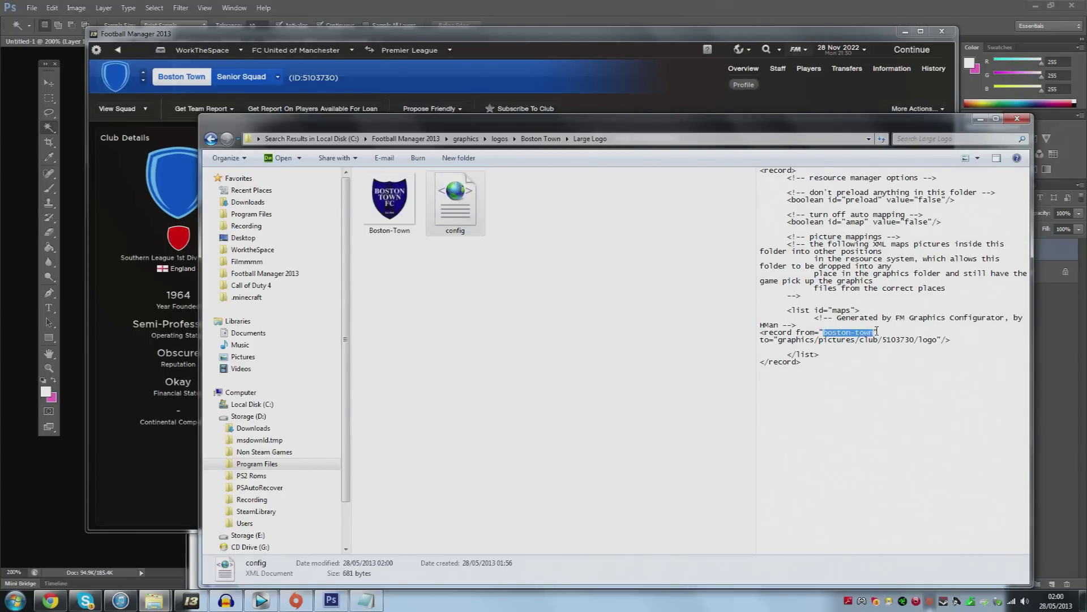
Preview the Small Badge config, then minimise Explorer to show Football Manager
{"action": "left_click", "coordinate": [211, 138]}
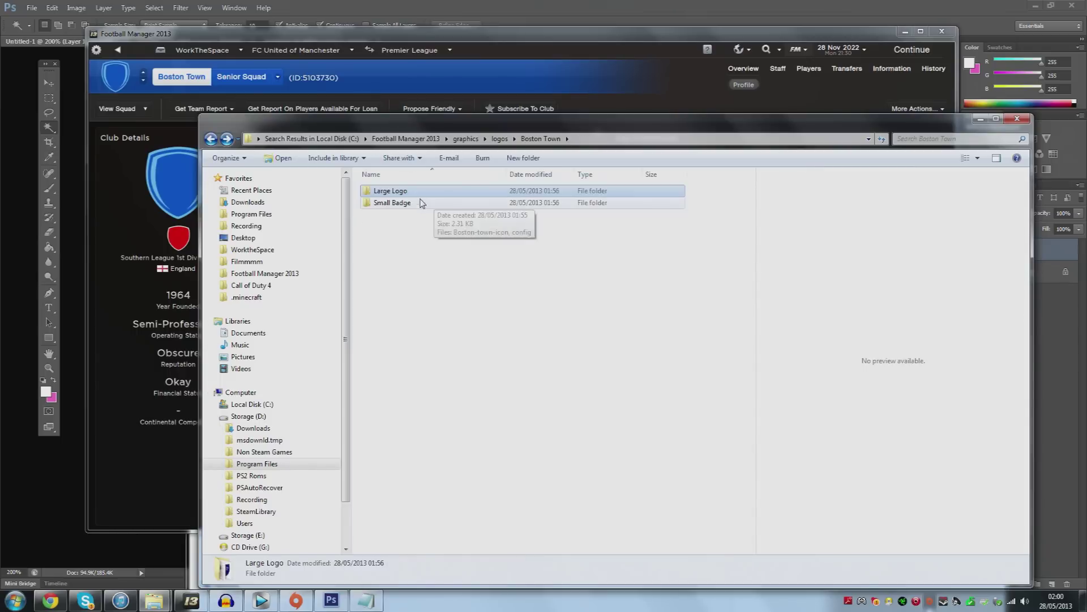
{"action": "double_click", "coordinate": [397, 207]}
{"action": "left_click", "coordinate": [455, 203]}
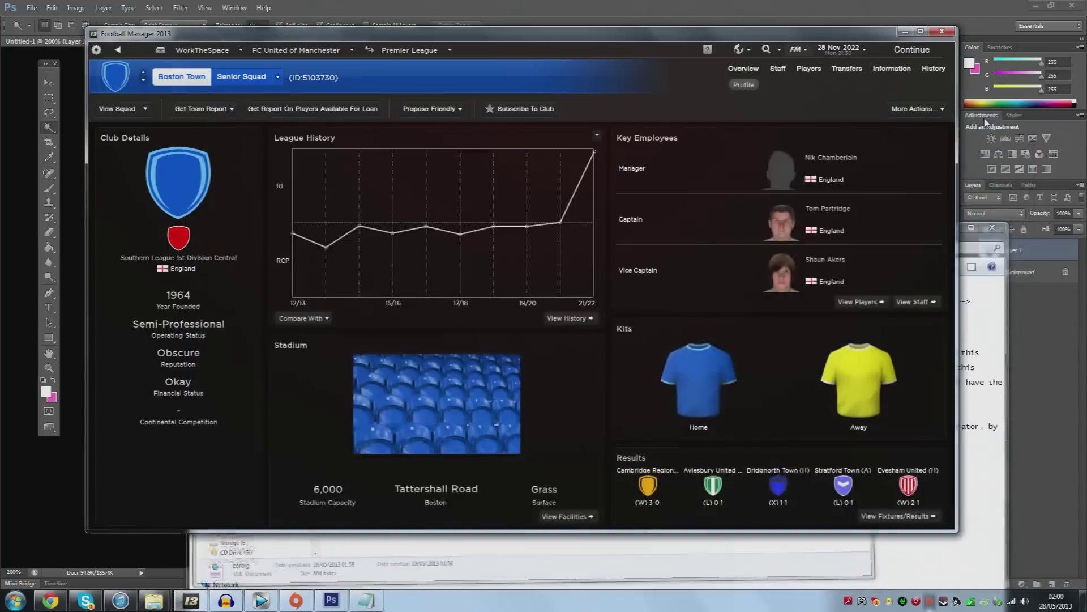
{"action": "left_click", "coordinate": [980, 118]}
Clear the skin cache in Preferences > Interface, confirm, and reload the skin
{"action": "left_click", "coordinate": [803, 50]}
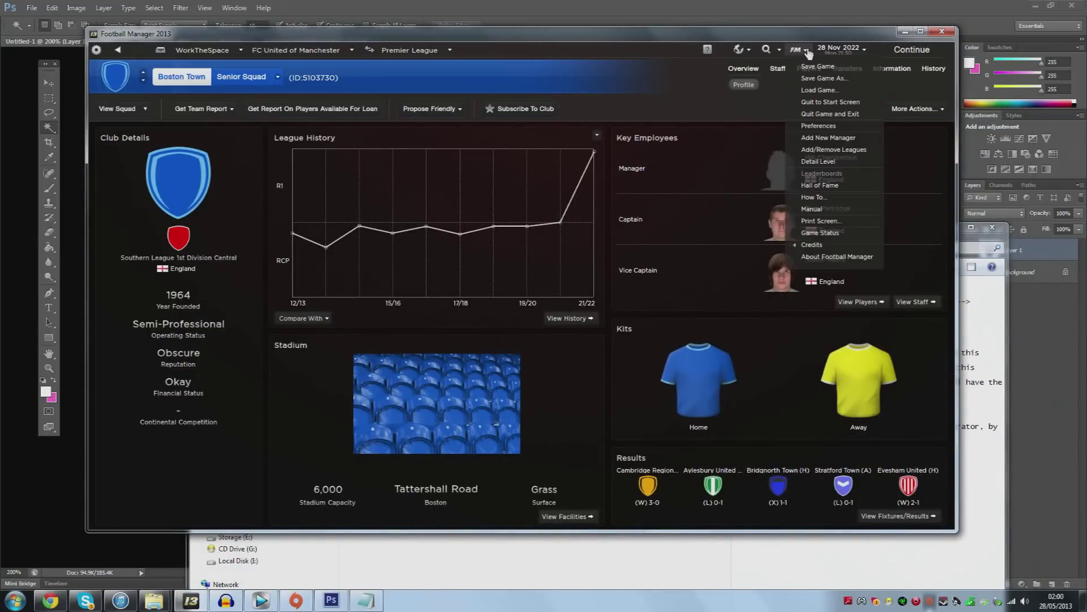
{"action": "left_click", "coordinate": [830, 127]}
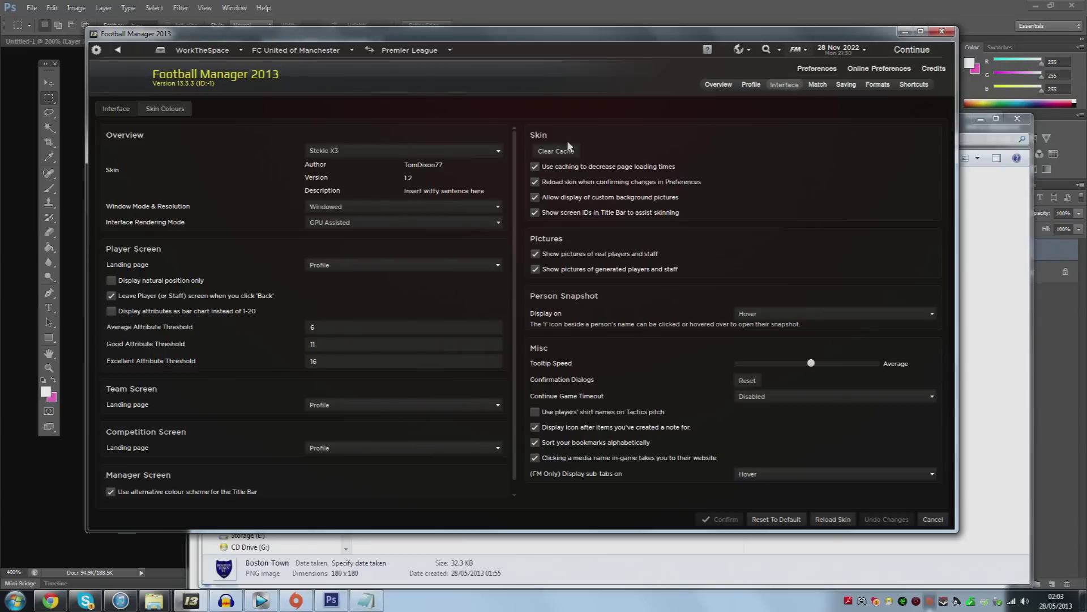
{"action": "left_click", "coordinate": [569, 147]}
{"action": "left_click", "coordinate": [562, 332]}
{"action": "left_click", "coordinate": [831, 526]}
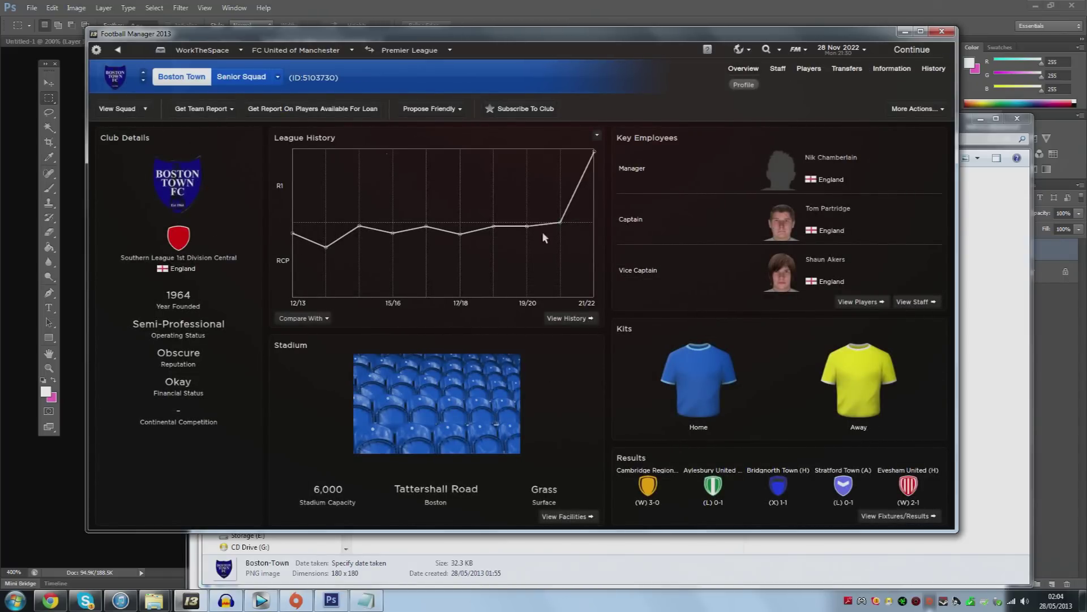
Check the crest in Boston Town's fixtures and Cambridge City's match preview, then return to Explorer
{"action": "left_click", "coordinate": [913, 519]}
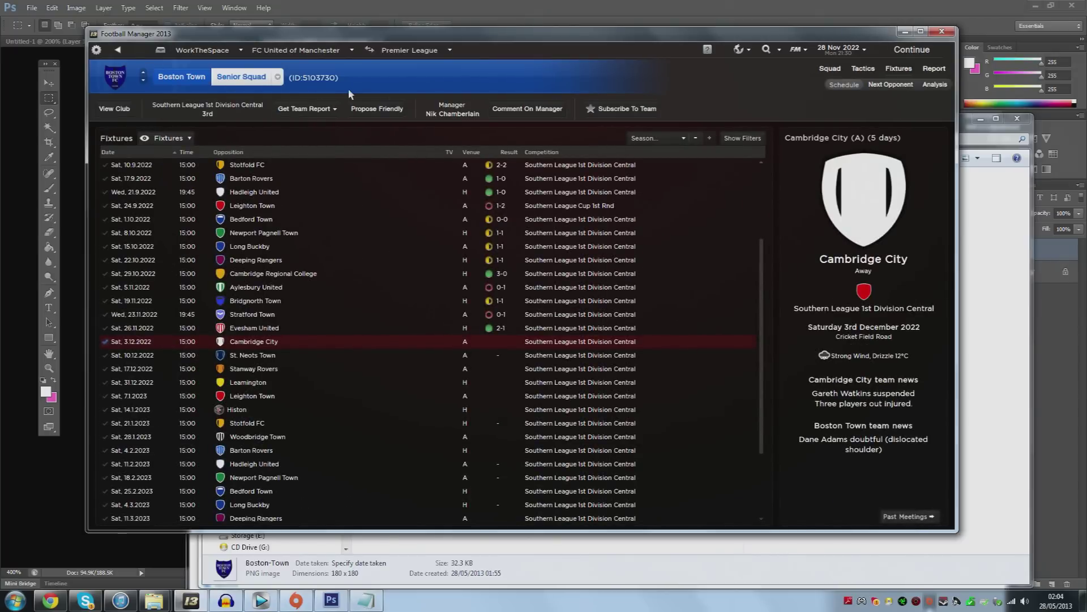
{"action": "left_click", "coordinate": [257, 342]}
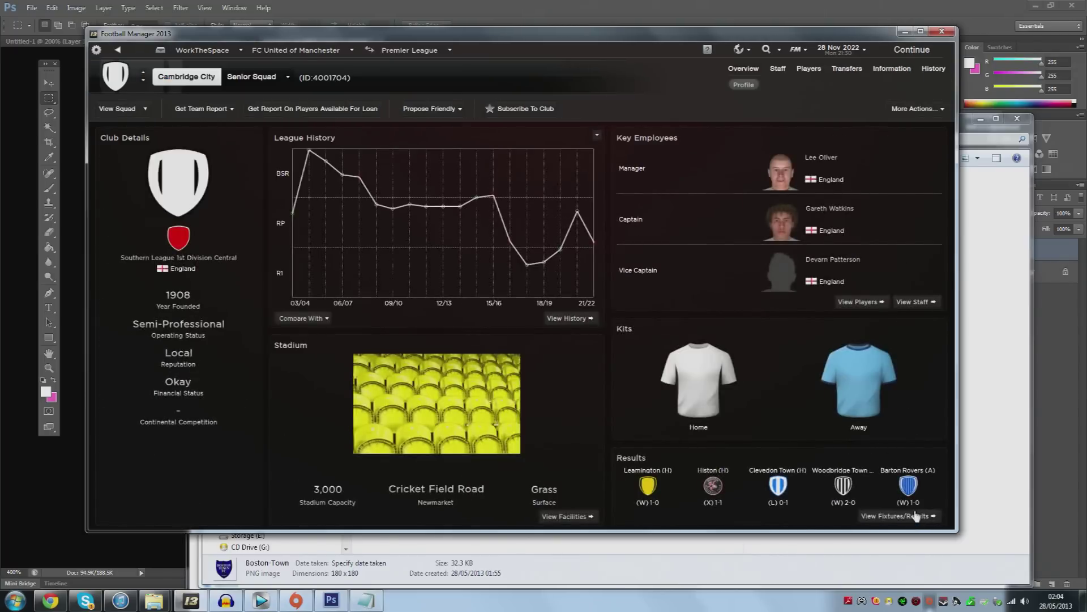
{"action": "left_click", "coordinate": [914, 518]}
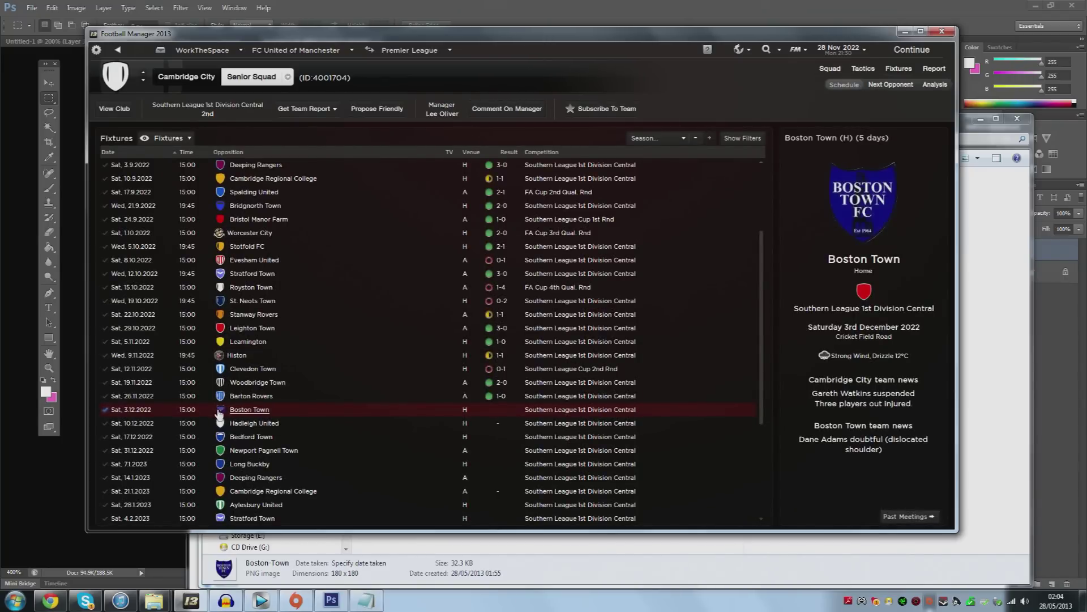
{"action": "left_click", "coordinate": [118, 52]}
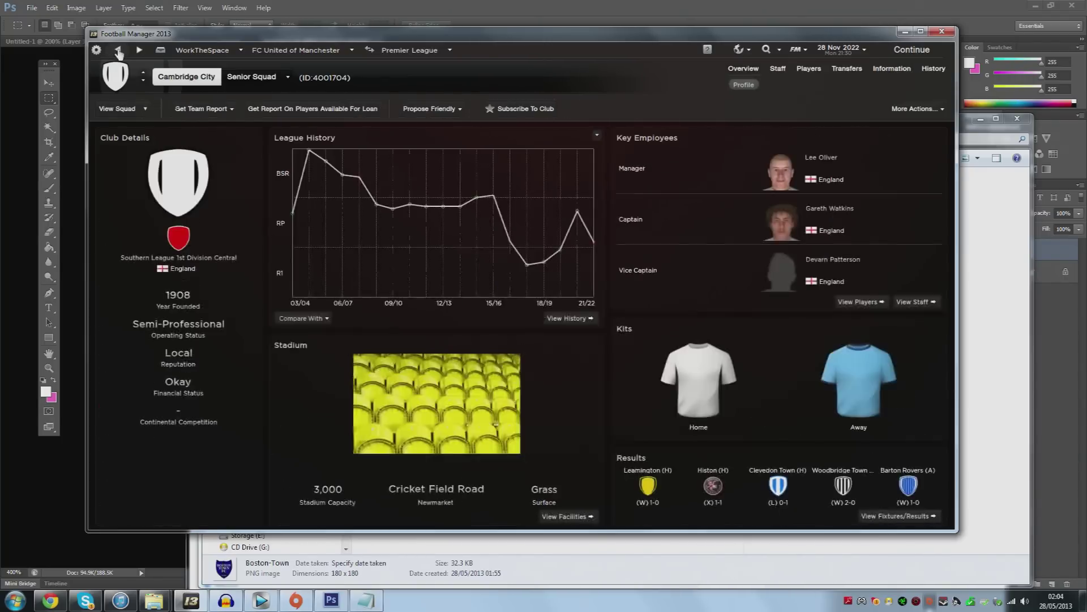
{"action": "left_click", "coordinate": [118, 52]}
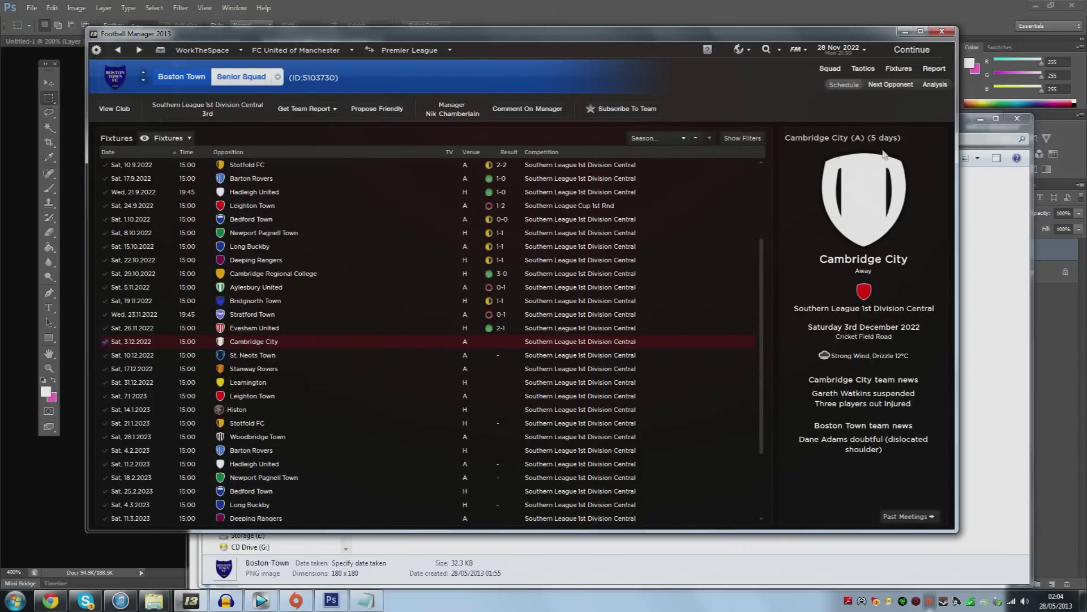
{"action": "left_click", "coordinate": [988, 199]}
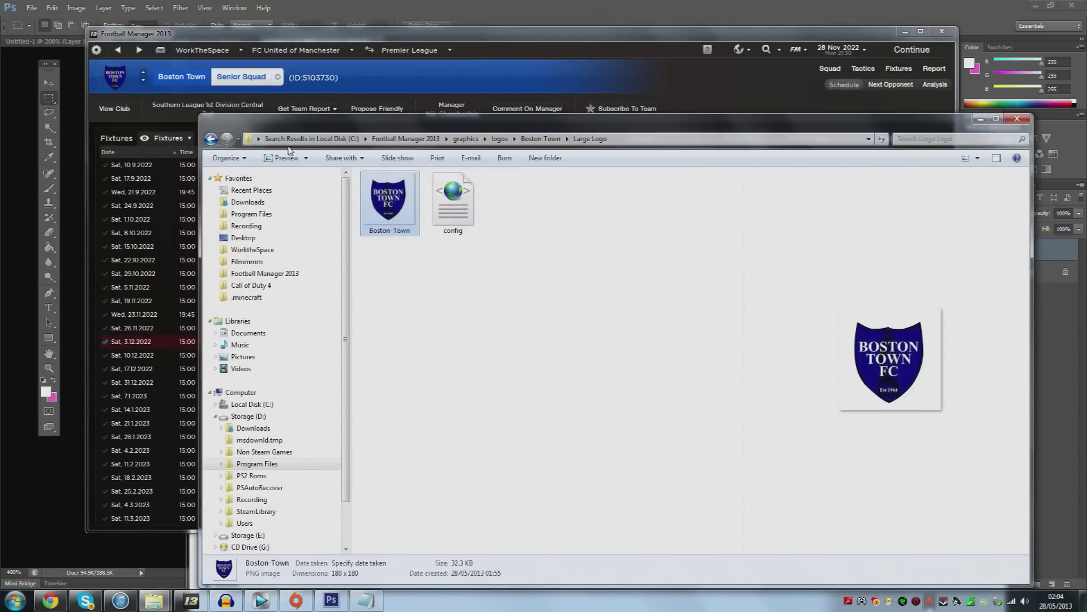
Preview the Boston-town-icon image and its Small Badge config, then return to the Boston Town folder
{"action": "left_click", "coordinate": [210, 138]}
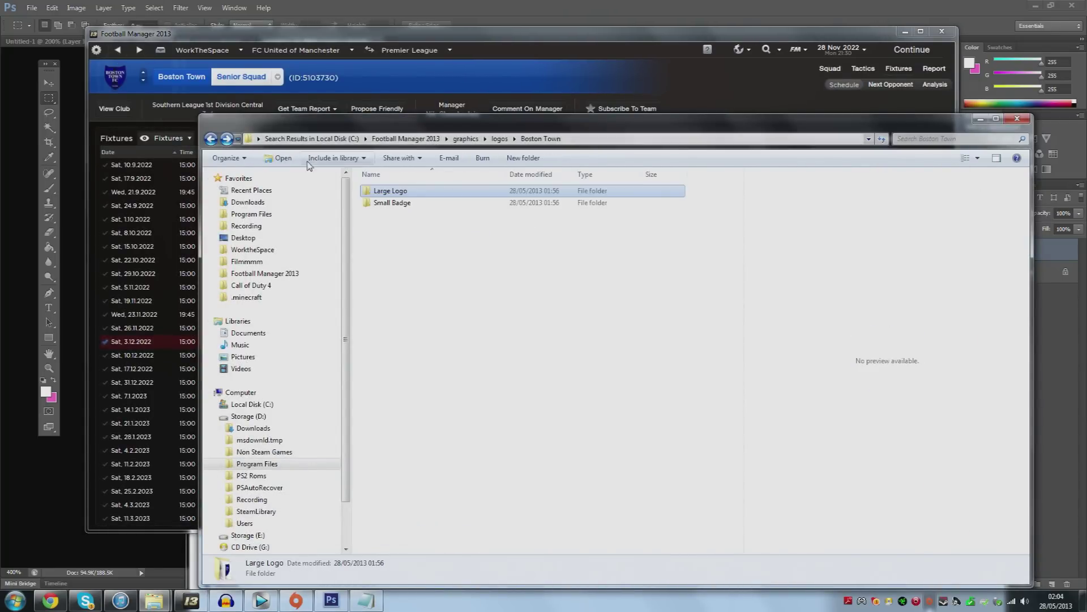
{"action": "double_click", "coordinate": [399, 206]}
{"action": "left_click", "coordinate": [389, 204]}
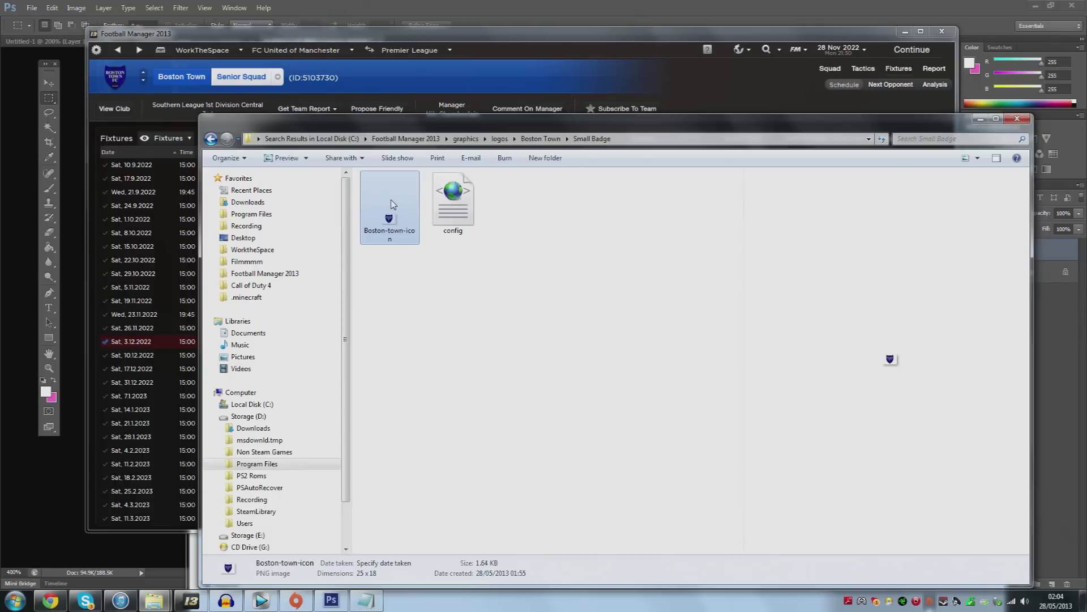
{"action": "left_click", "coordinate": [481, 216]}
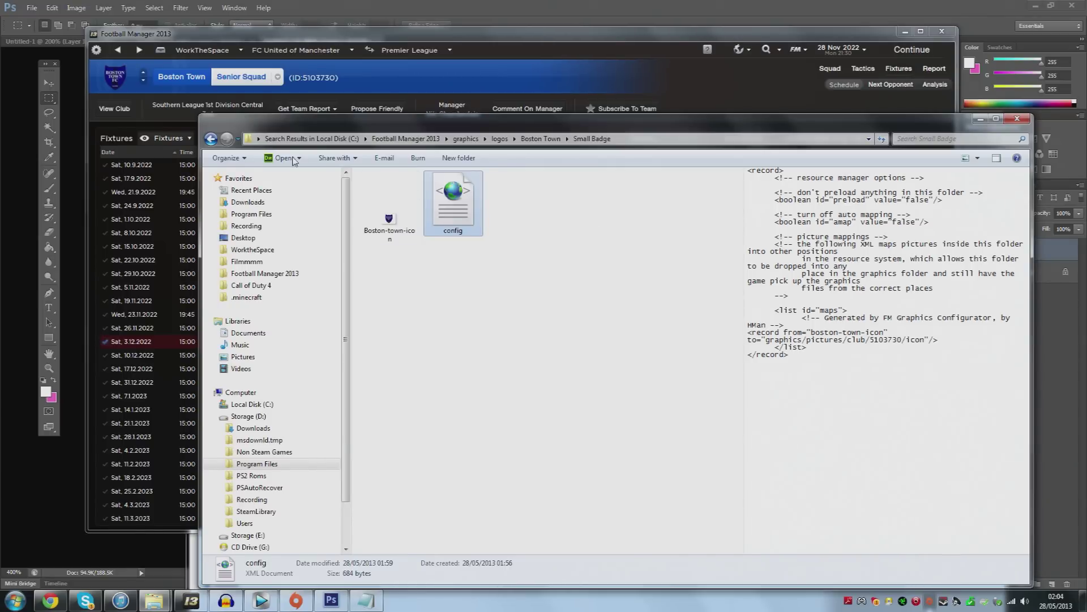
{"action": "left_click", "coordinate": [212, 139]}
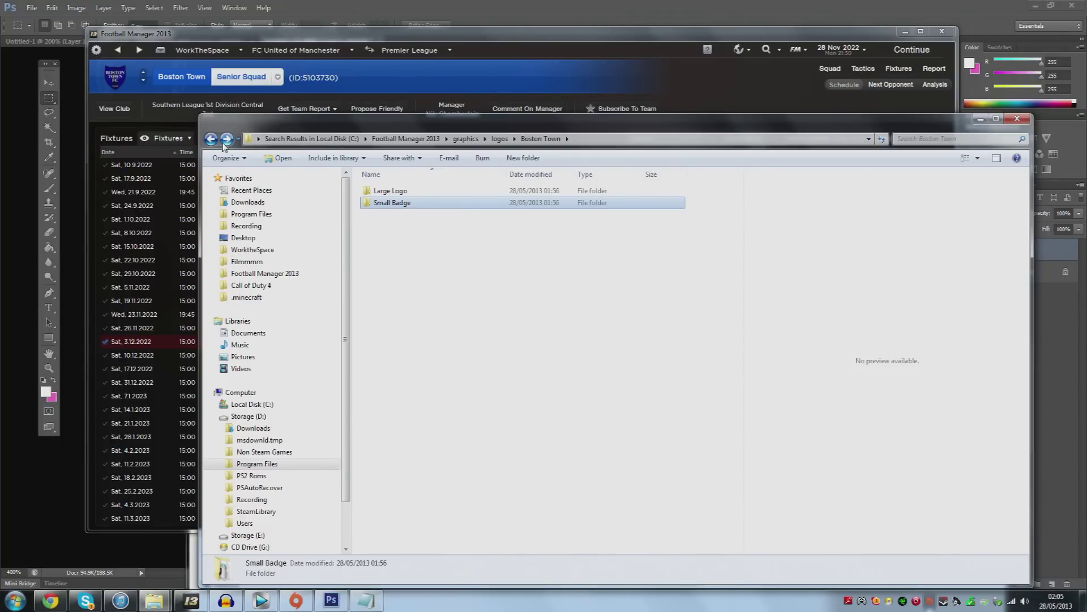
Leave Interface preferences unchanged and reopen Boston Town's club overview showing the Boston Town FC crest
{"action": "left_click", "coordinate": [765, 73]}
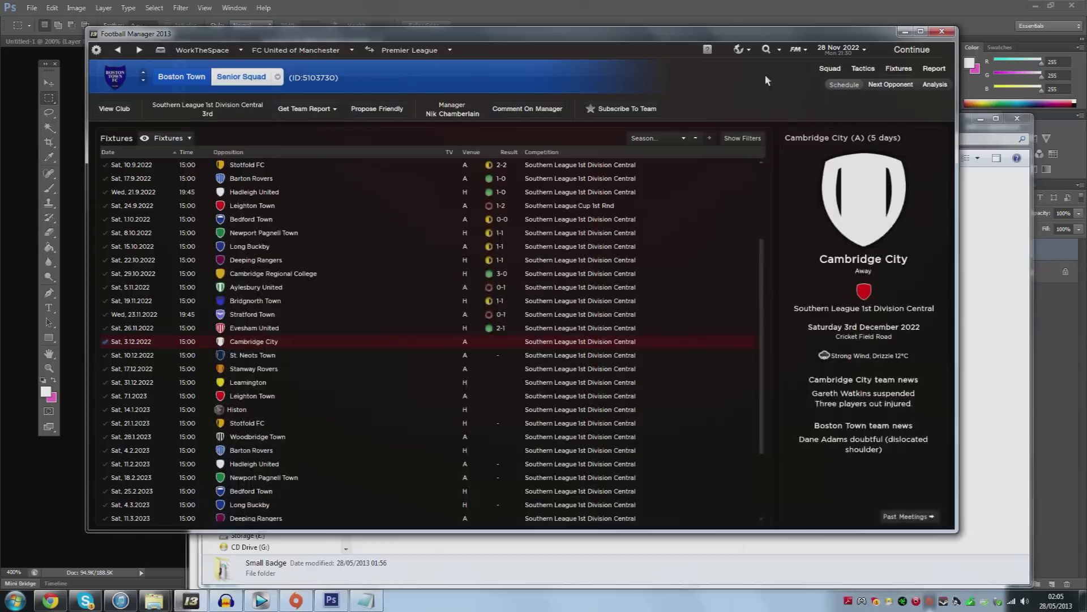
{"action": "left_click", "coordinate": [798, 50]}
{"action": "left_click", "coordinate": [817, 127]}
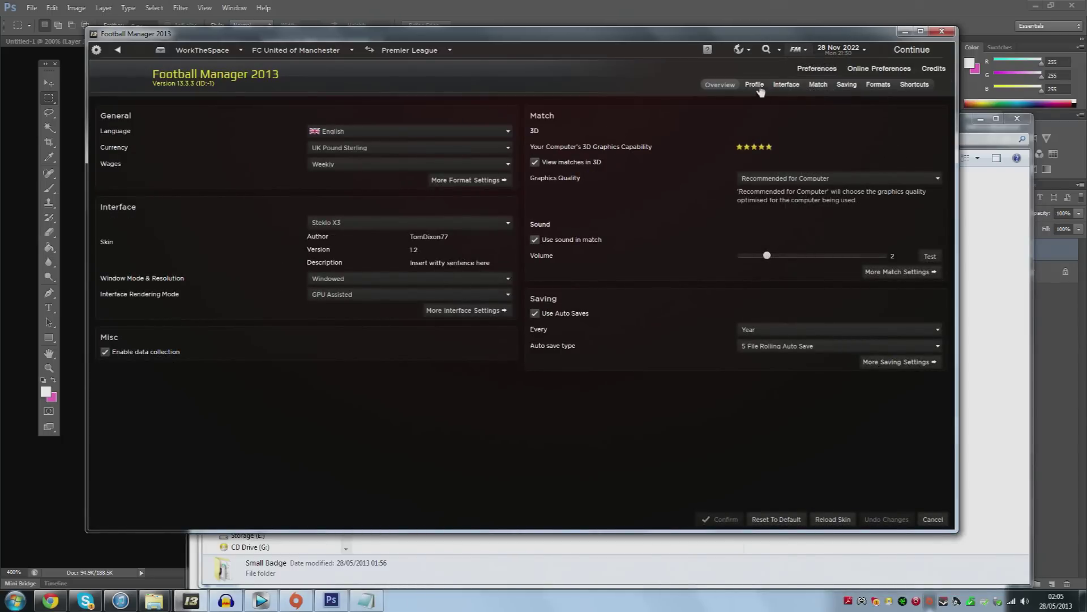
{"action": "left_click", "coordinate": [784, 85]}
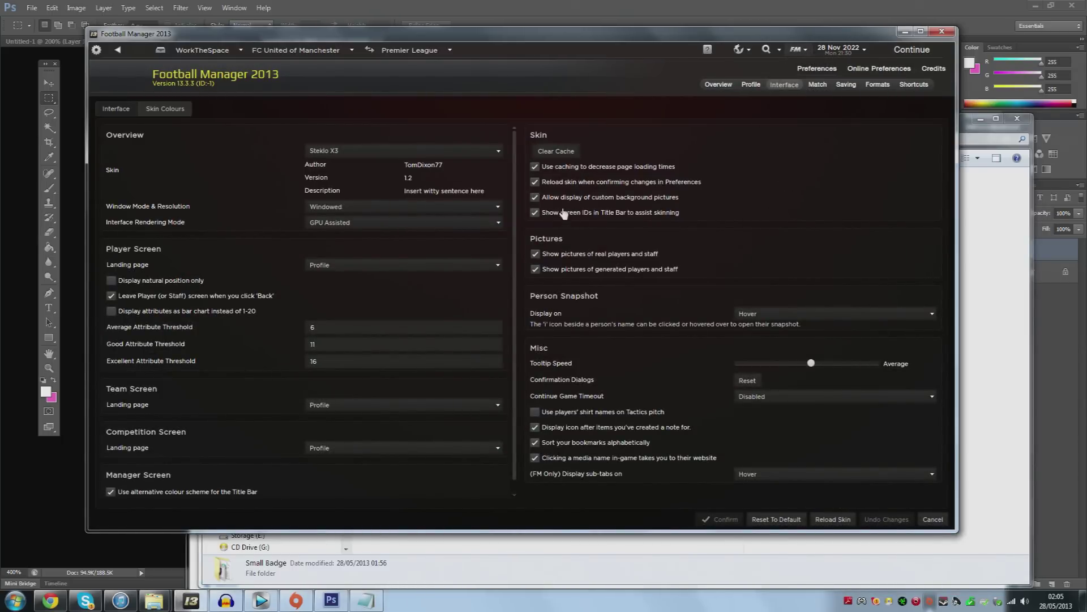
{"action": "left_click", "coordinate": [933, 519]}
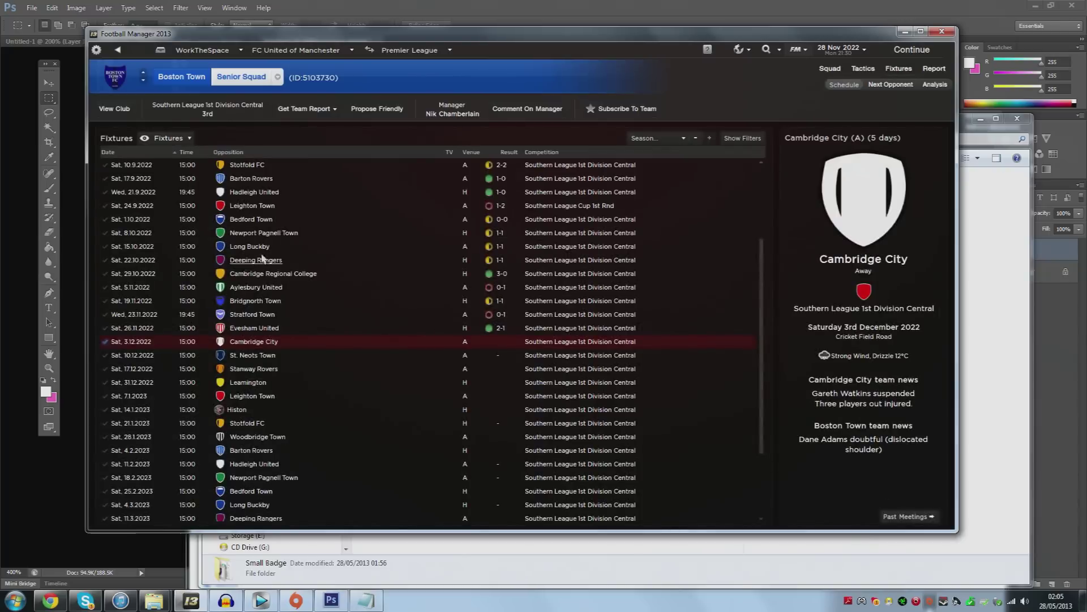
{"action": "left_click", "coordinate": [170, 77]}
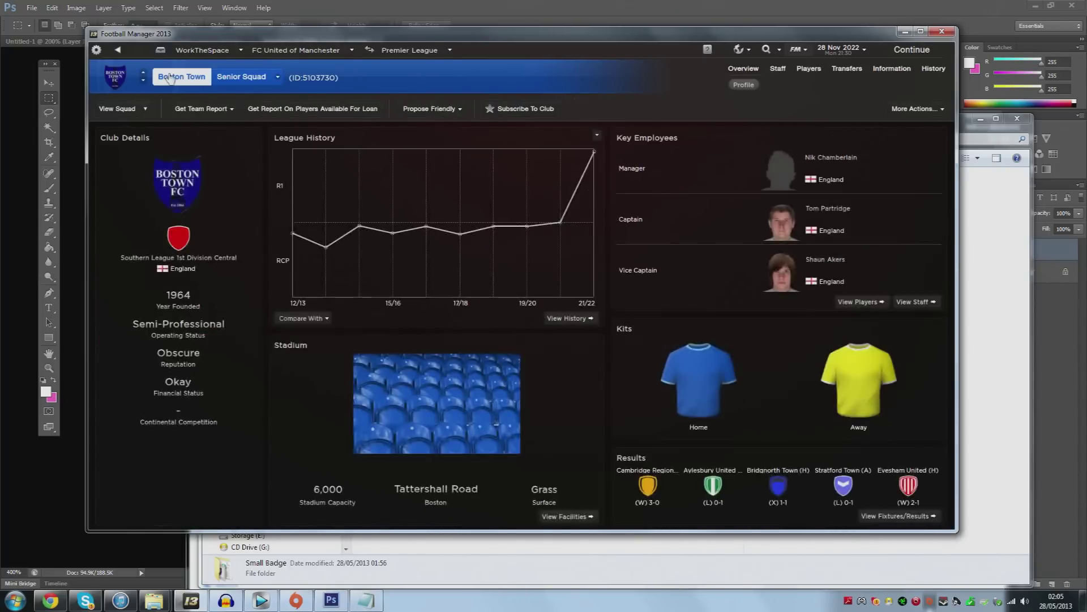